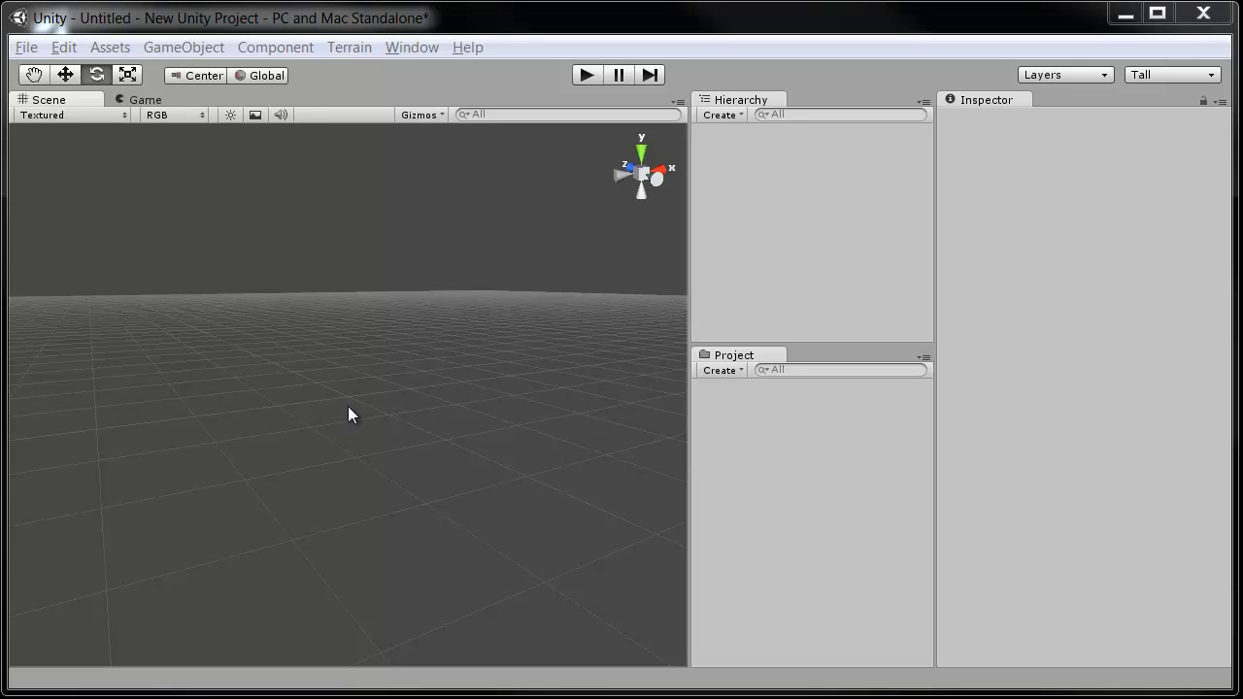
# Step: Add a plane to the empty scene
pyautogui.click(193, 48)
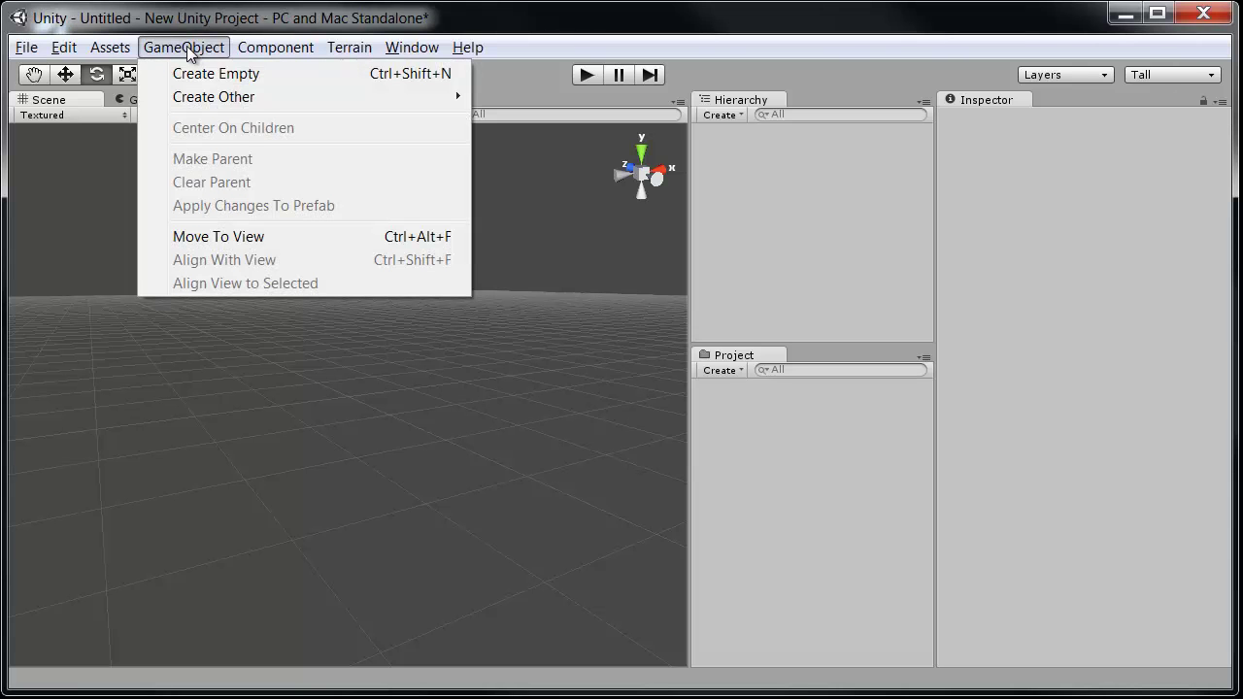
pyautogui.moveTo(202, 100)
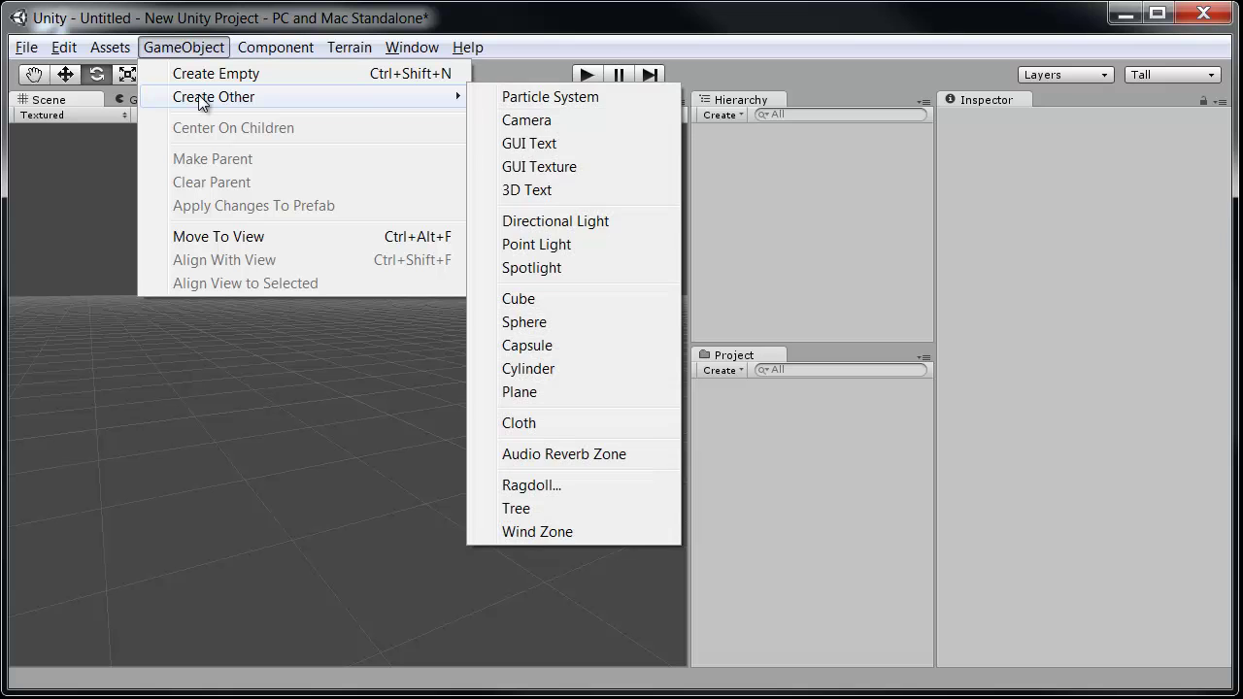
pyautogui.click(575, 393)
pyautogui.scroll(4, 540, 425)
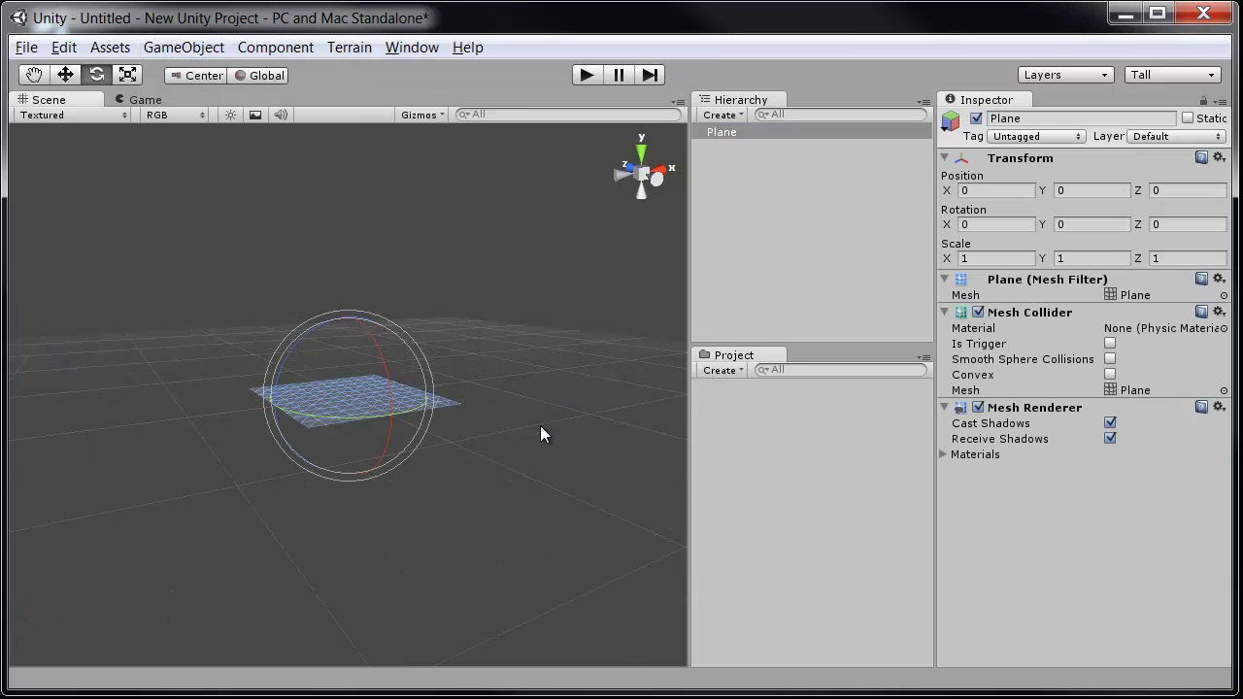
pyautogui.keyDown('alt'); pyautogui.moveTo(513, 395); pyautogui.dragTo(305, 383); pyautogui.keyUp('alt')
pyautogui.scroll(3, 448, 446)
# Step: Add a sphere and raise it to Y 0.4633 so it rests on the plane
pyautogui.click(177, 45)
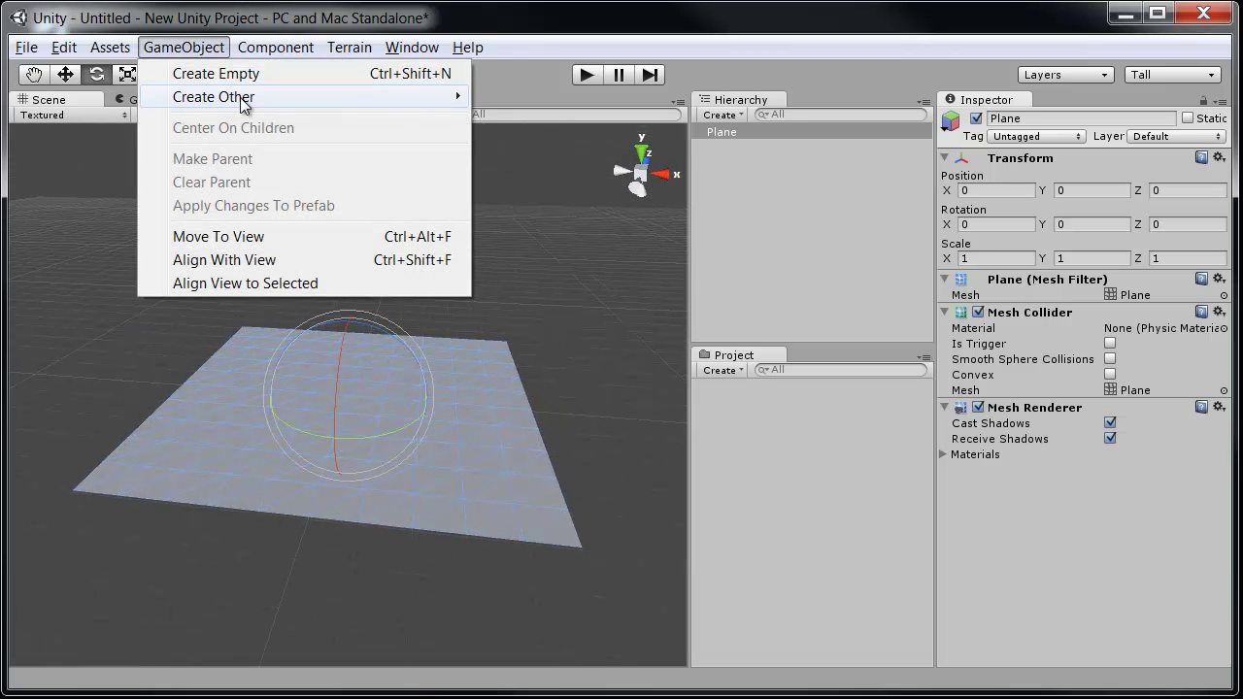
pyautogui.moveTo(350, 100)
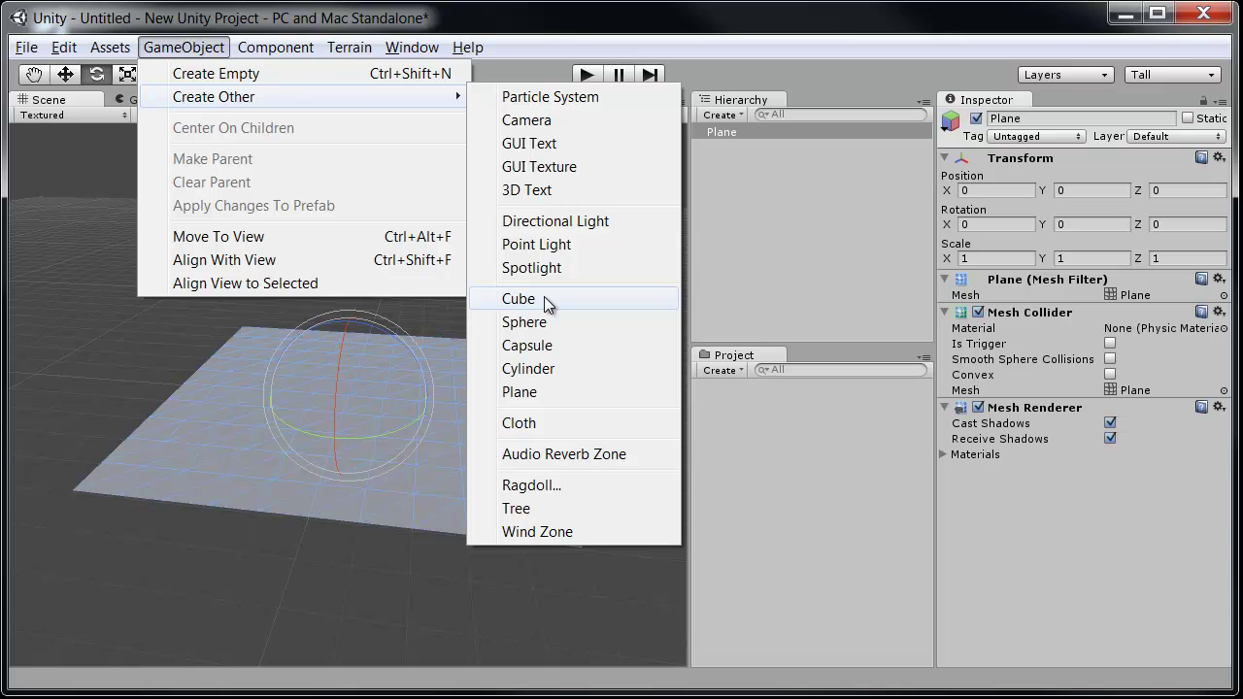
pyautogui.click(547, 325)
pyautogui.click(348, 416)
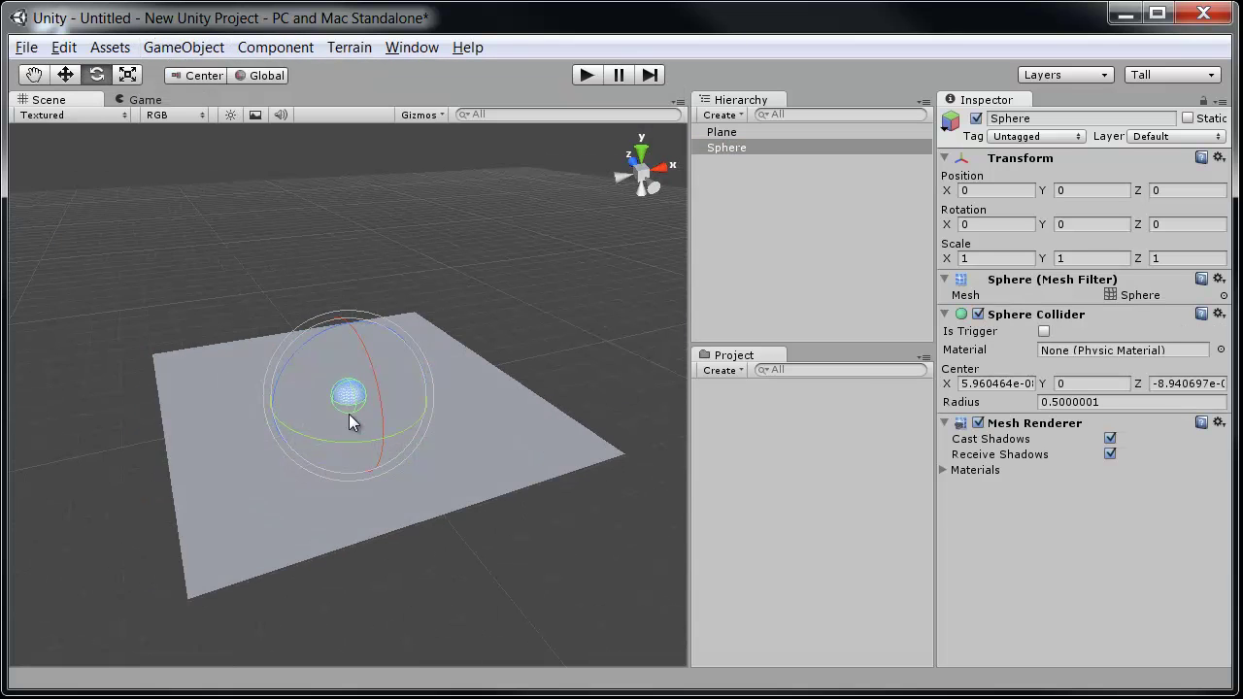
pyautogui.press('f')
pyautogui.press('w')
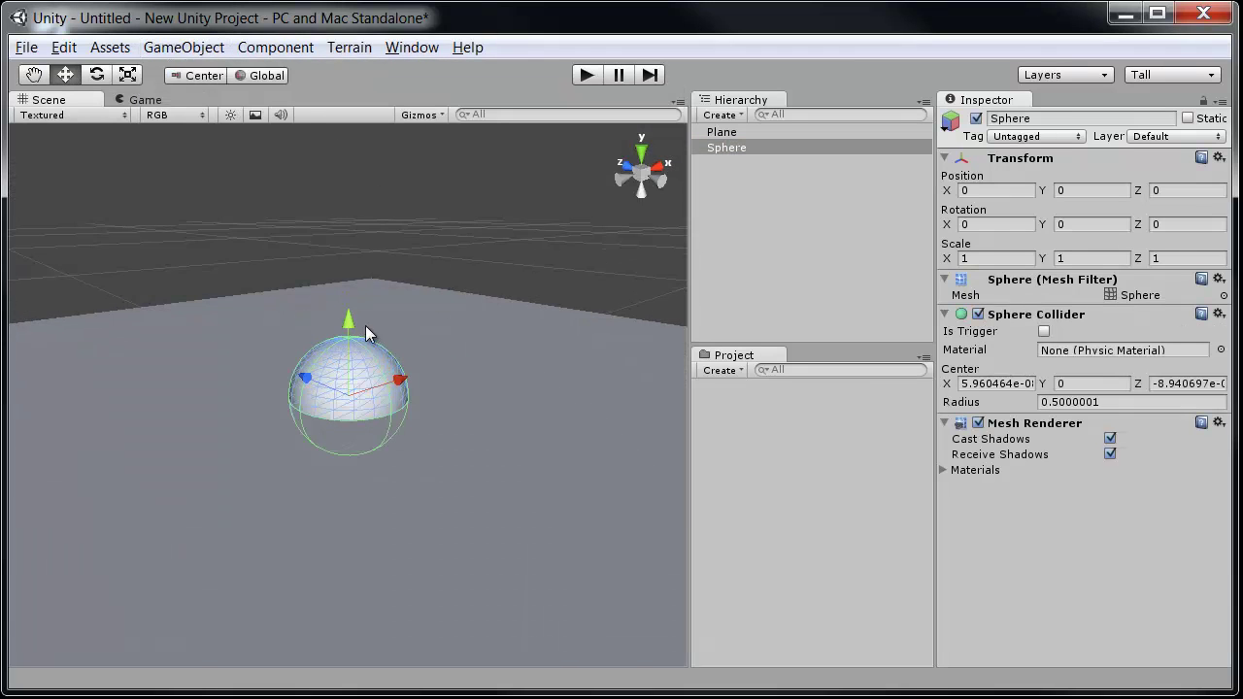
pyautogui.moveTo(345, 323); pyautogui.dragTo(380, 418)
pyautogui.keyDown('alt'); pyautogui.moveTo(382, 277); pyautogui.dragTo(323, 300); pyautogui.keyUp('alt')
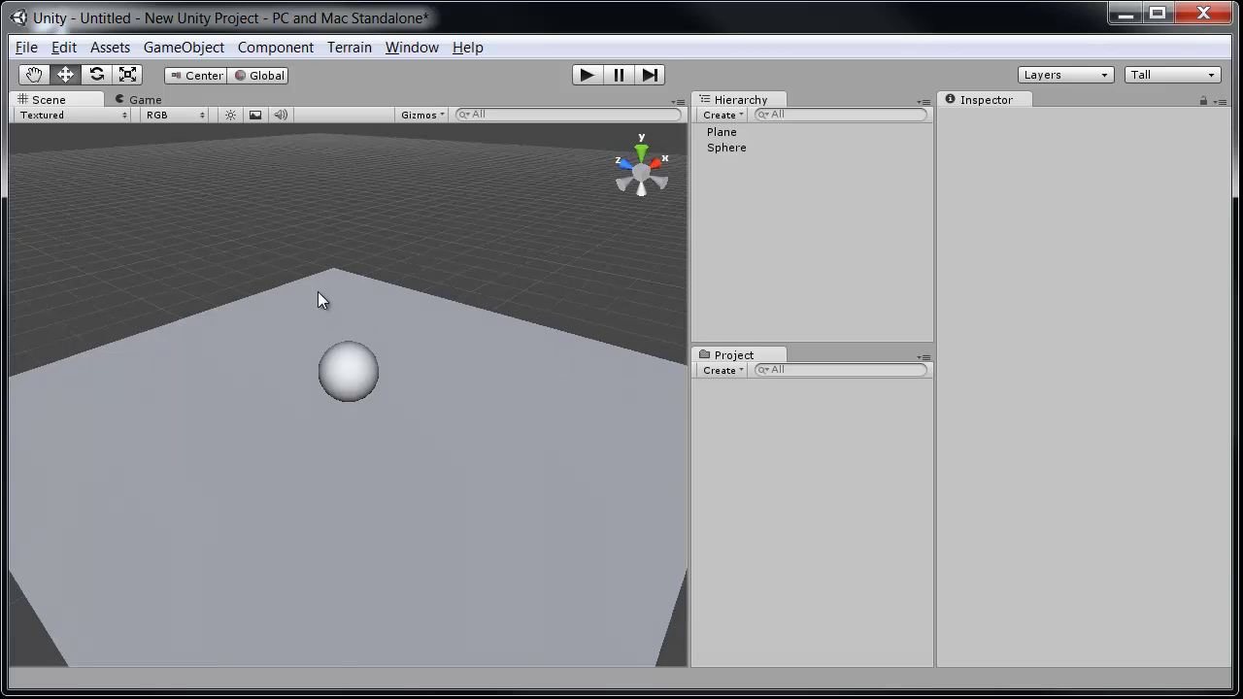
pyautogui.keyDown('alt'); pyautogui.moveTo(451, 391); pyautogui.dragTo(432, 326); pyautogui.keyUp('alt')
# Step: Add a directional light and tilt it about 40 degrees down onto the plane
pyautogui.click(183, 46)
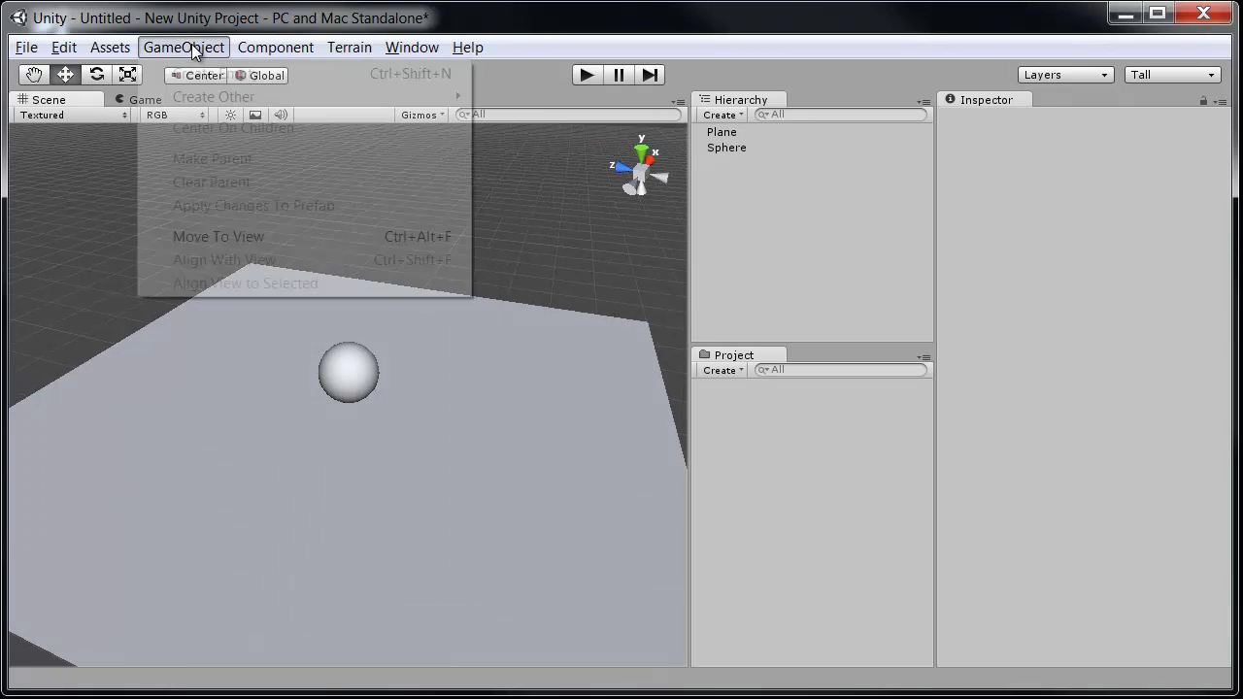
pyautogui.moveTo(209, 96)
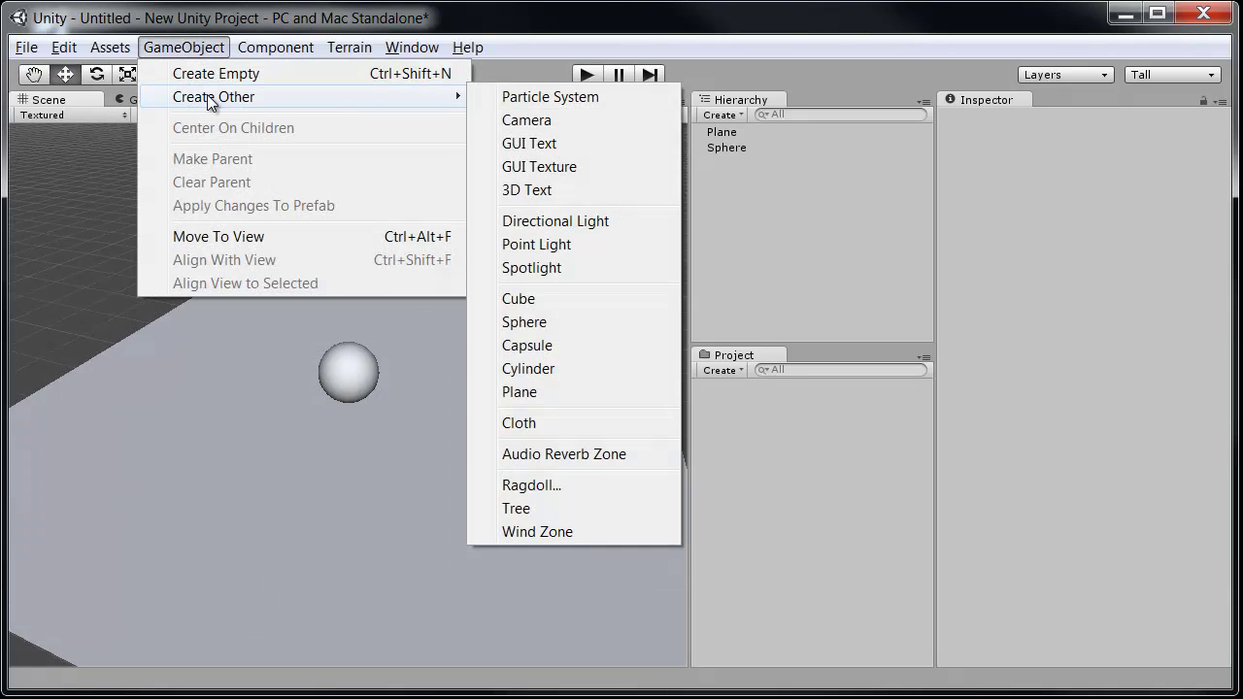
pyautogui.click(569, 221)
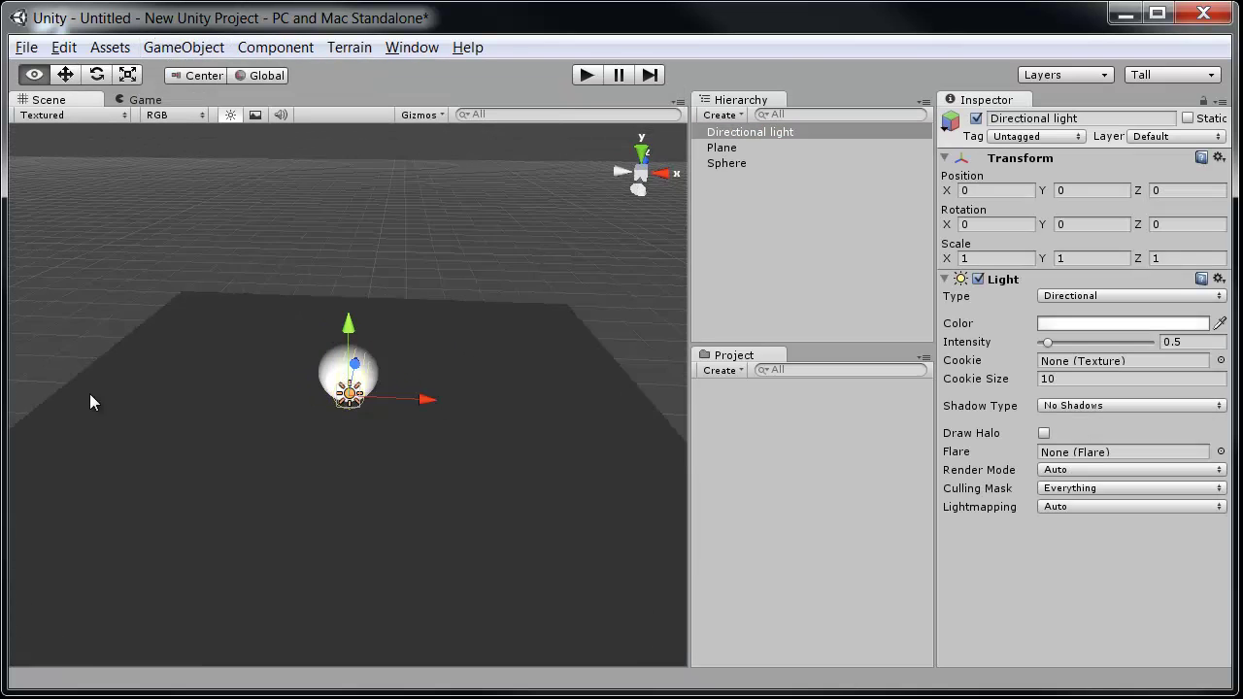
pyautogui.keyDown('alt'); pyautogui.moveTo(558, 495); pyautogui.dragTo(399, 431); pyautogui.keyUp('alt')
pyautogui.press('e')
pyautogui.moveTo(382, 327); pyautogui.dragTo(463, 495)
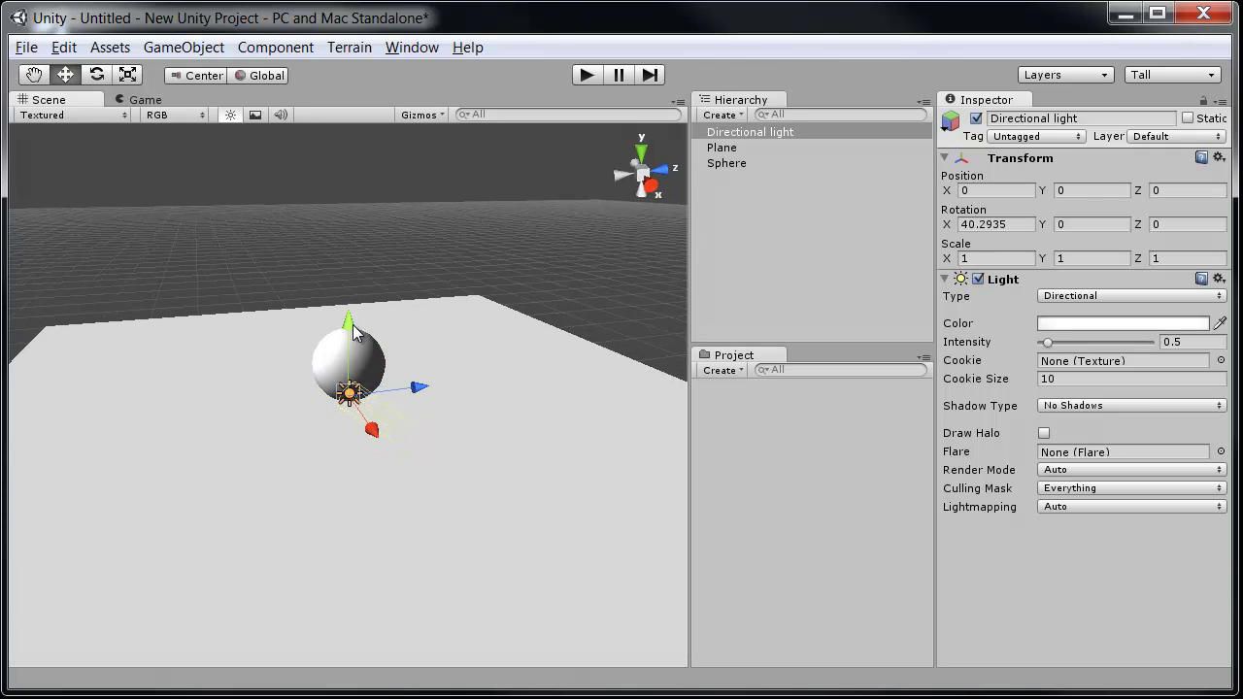
# Step: Move the directional light up, back along Z and sideways off the sphere
pyautogui.moveTo(352, 325); pyautogui.dragTo(349, 218)
pyautogui.keyDown('alt'); pyautogui.moveTo(348, 218); pyautogui.dragTo(274, 435); pyautogui.keyUp('alt')
pyautogui.moveTo(418, 289); pyautogui.dragTo(243, 325)
pyautogui.keyDown('alt'); pyautogui.moveTo(263, 435); pyautogui.dragTo(455, 491); pyautogui.keyUp('alt')
pyautogui.moveTo(312, 473); pyautogui.dragTo(204, 418)
pyautogui.moveTo(188, 351)
pyautogui.mouseDown()
pyautogui.moveTo(427, 228)
pyautogui.moveTo(246, 452)
pyautogui.moveTo(229, 393)
pyautogui.moveTo(118, 232)
pyautogui.moveTo(100, 225)
pyautogui.moveTo(27, 313)
pyautogui.moveTo(162, 227)
pyautogui.moveTo(363, 215)
pyautogui.moveTo(198, 238)
pyautogui.moveTo(26, 354)
pyautogui.moveTo(245, 237)
pyautogui.moveTo(86, 309)
pyautogui.moveTo(120, 402)
pyautogui.moveTo(515, 442)
pyautogui.moveTo(360, 480)
pyautogui.moveTo(283, 460)
pyautogui.moveTo(119, 461)
pyautogui.moveTo(306, 466)
pyautogui.moveTo(388, 439)
pyautogui.moveTo(368, 392)
pyautogui.moveTo(399, 355)
pyautogui.moveTo(347, 355)
pyautogui.mouseUp()
pyautogui.press('e')
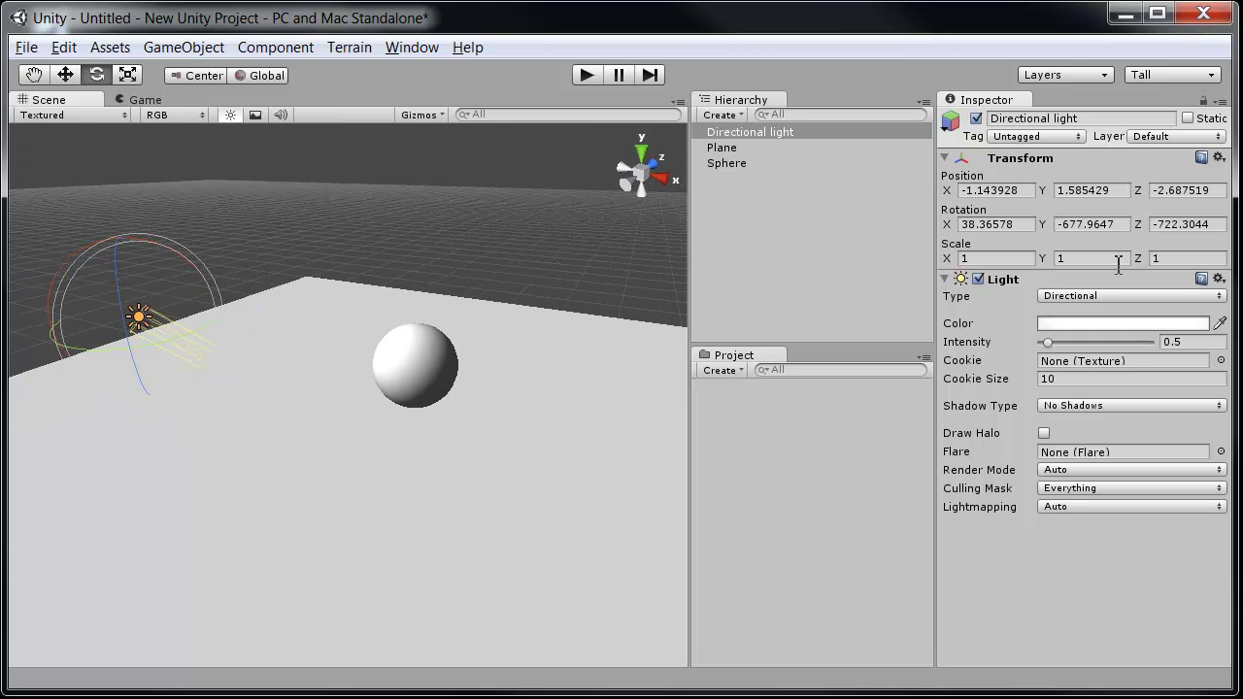
# Step: Check the light type list and keep the light Directional
pyautogui.keyDown('alt'); pyautogui.moveTo(481, 357); pyautogui.dragTo(342, 404); pyautogui.keyUp('alt')
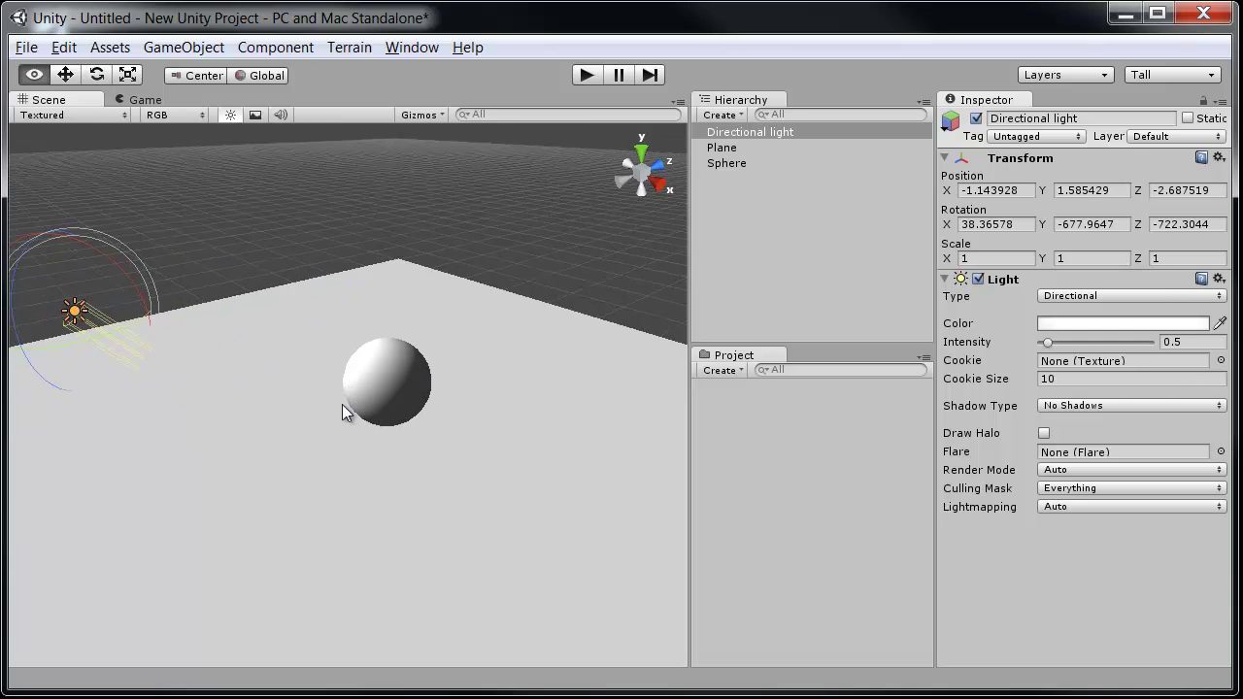
pyautogui.click(1078, 296)
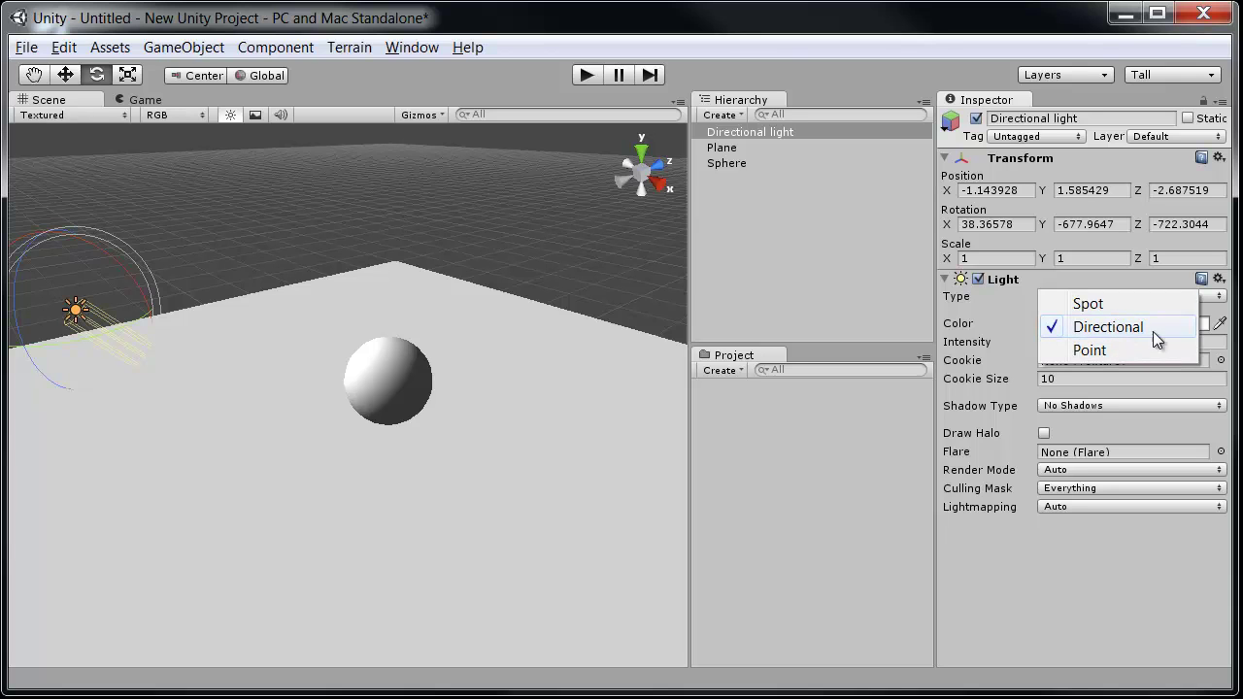
pyautogui.click(1000, 312)
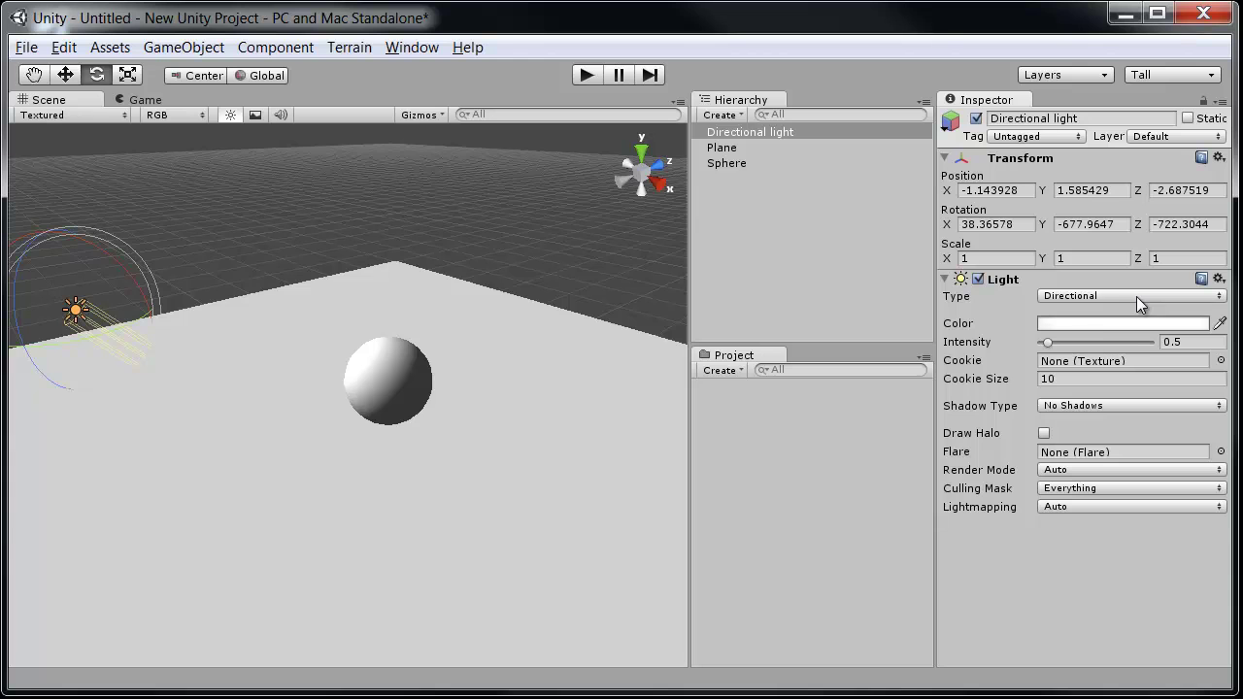
pyautogui.keyDown('alt'); pyautogui.moveTo(257, 322); pyautogui.dragTo(310, 320); pyautogui.keyUp('alt')
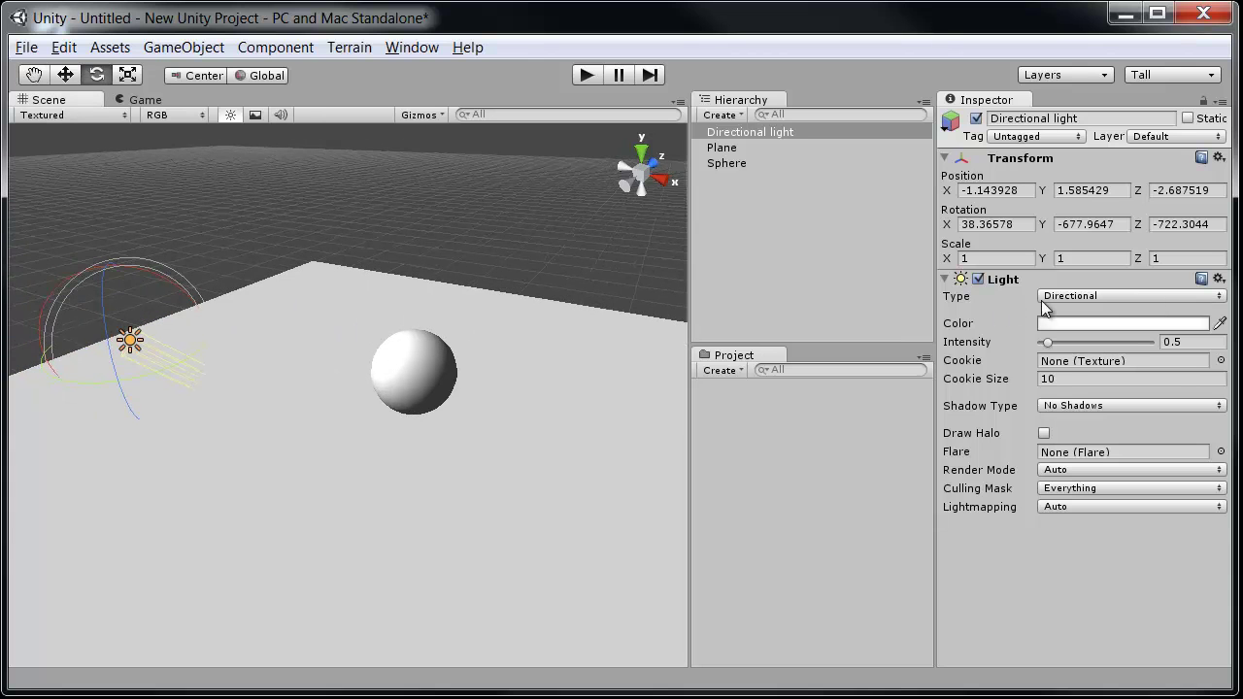
# Step: Set the directional light's colour to yellow in the colour picker
pyautogui.click(1092, 322)
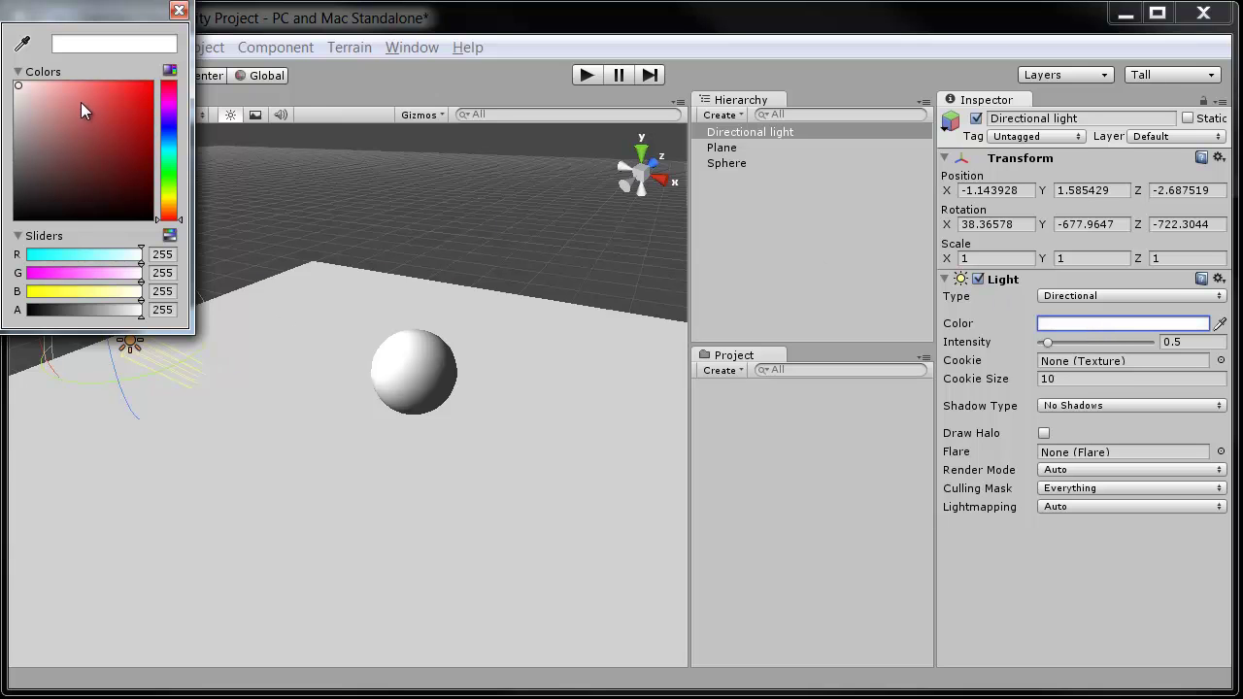
pyautogui.moveTo(80, 102); pyautogui.dragTo(148, 89)
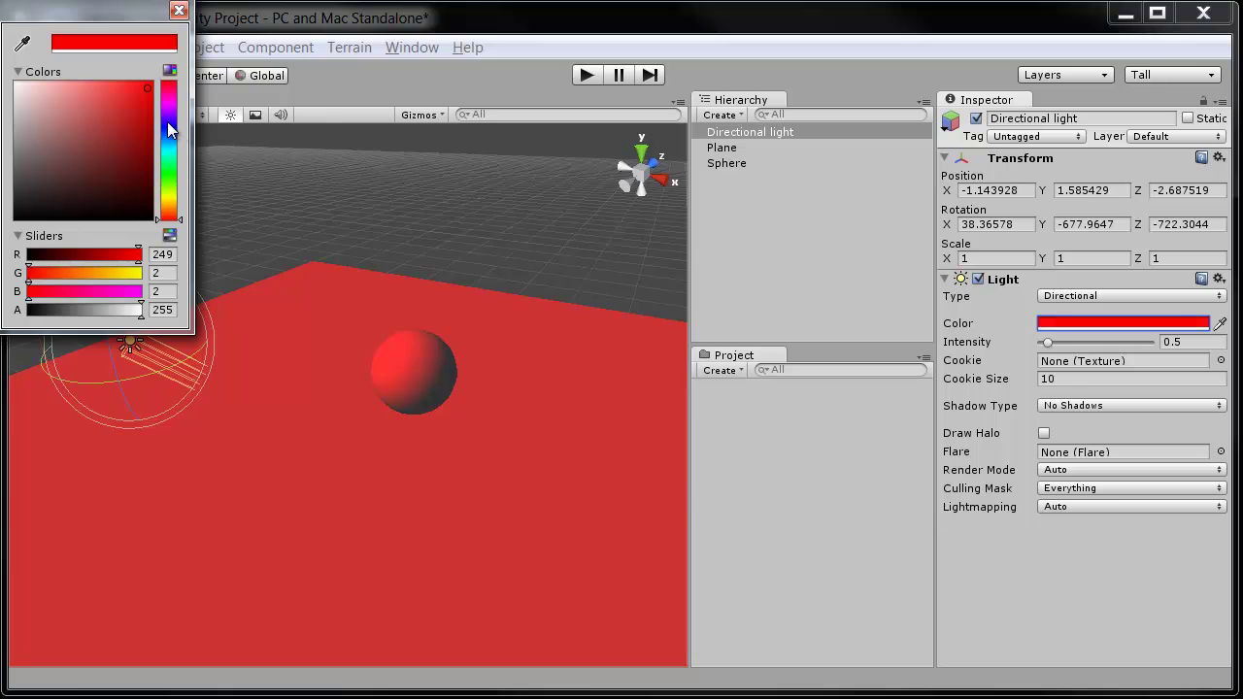
pyautogui.click(168, 120)
pyautogui.click(169, 176)
pyautogui.click(167, 193)
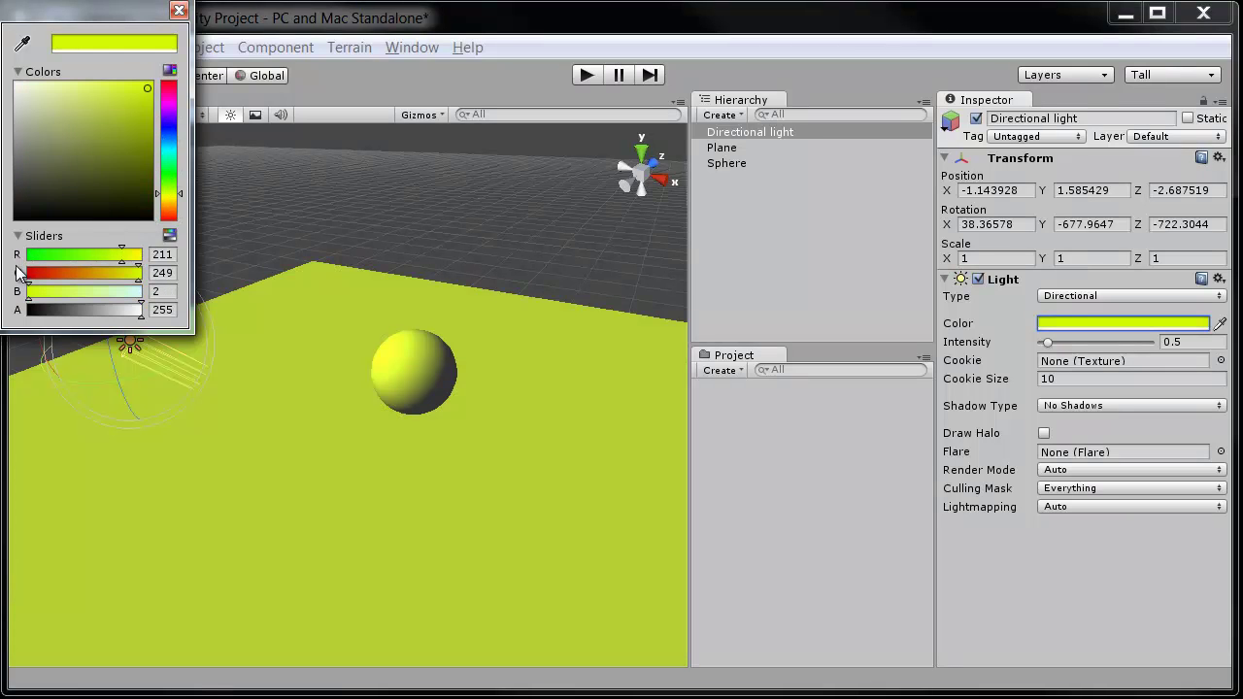
pyautogui.press('Escape')
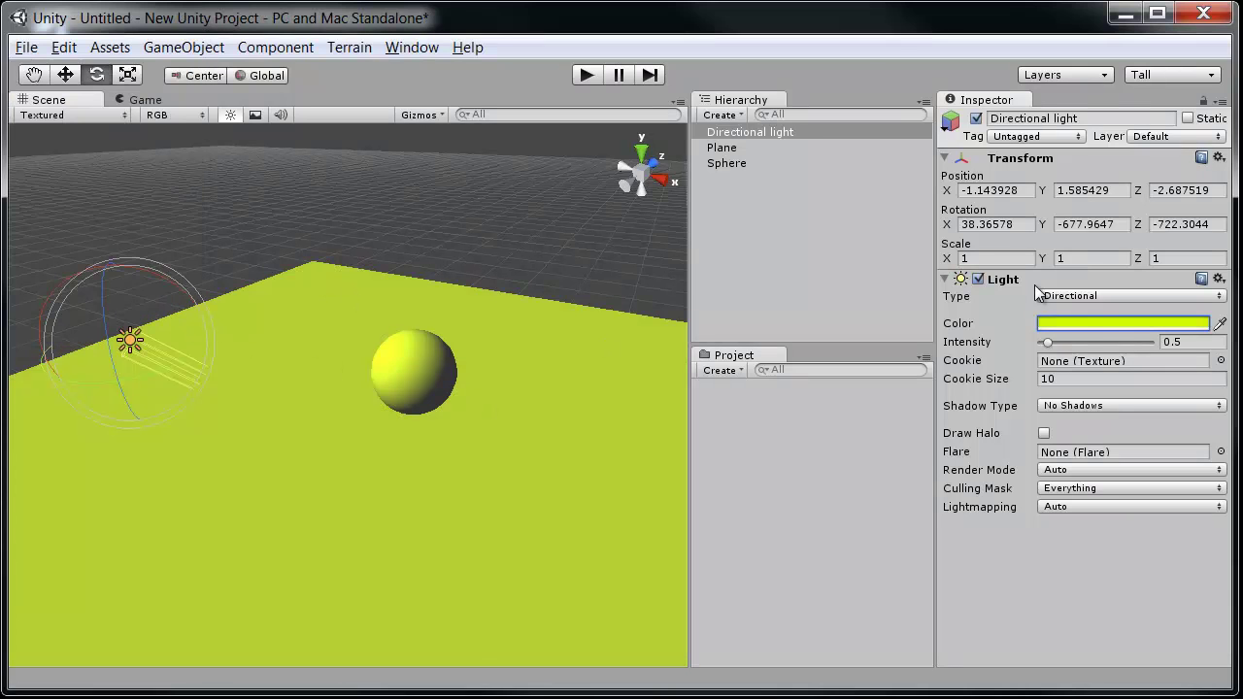
pyautogui.click(1107, 324)
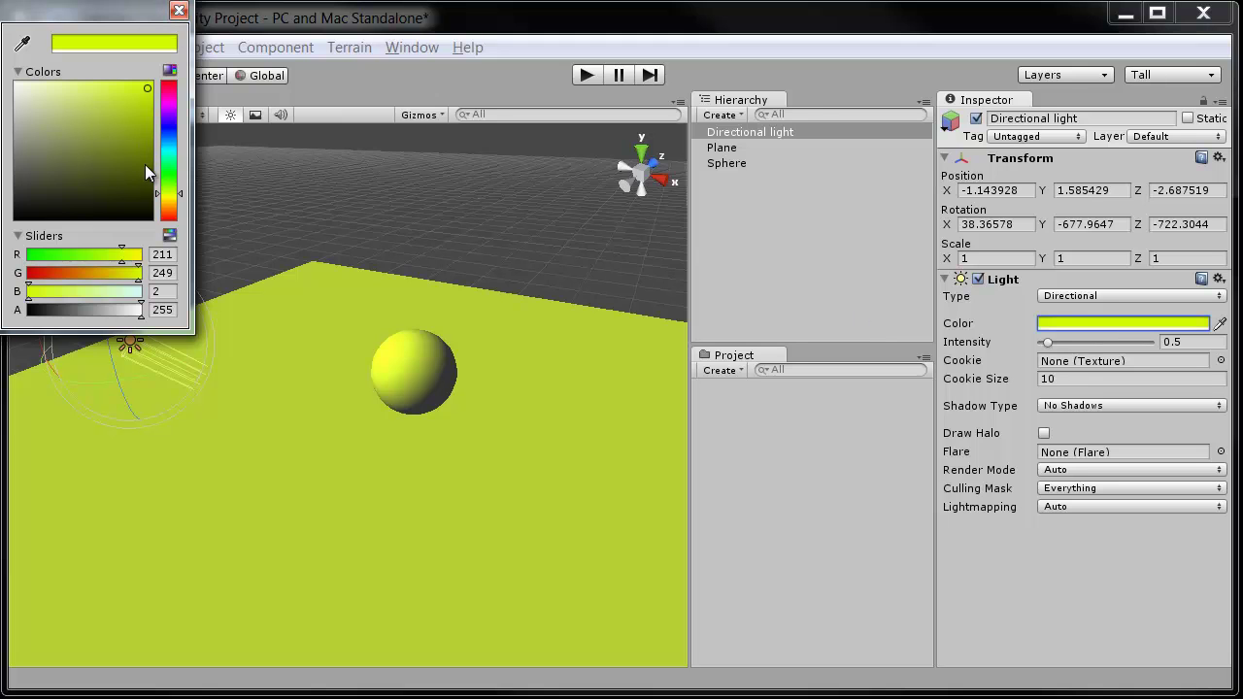
pyautogui.click(178, 12)
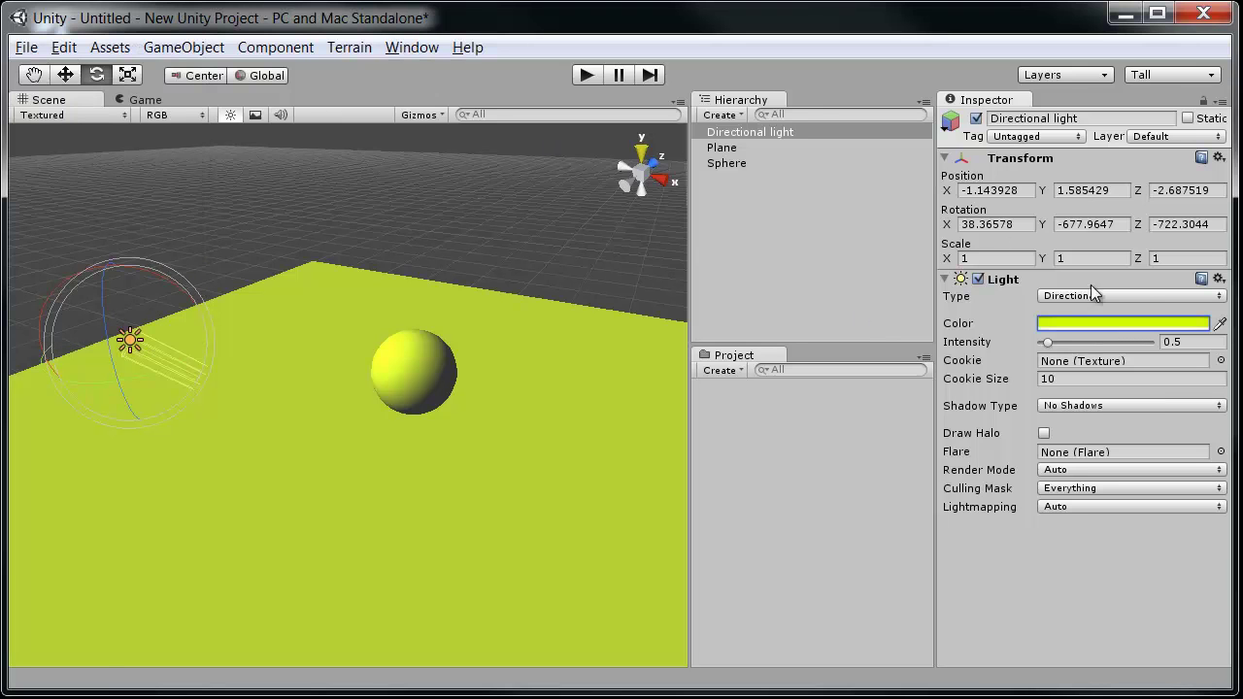
# Step: Sample a reddish orange with the eyedropper as the directional light's colour
pyautogui.click(1220, 324)
pyautogui.click(442, 422)
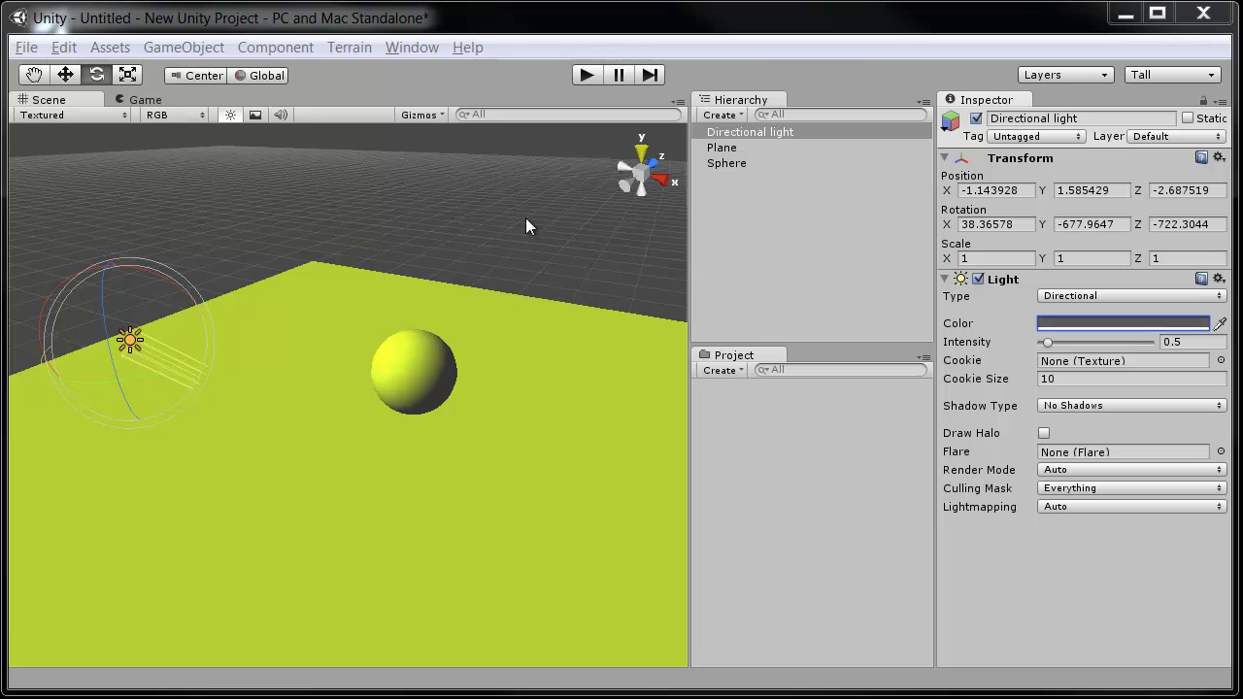
pyautogui.click(663, 180)
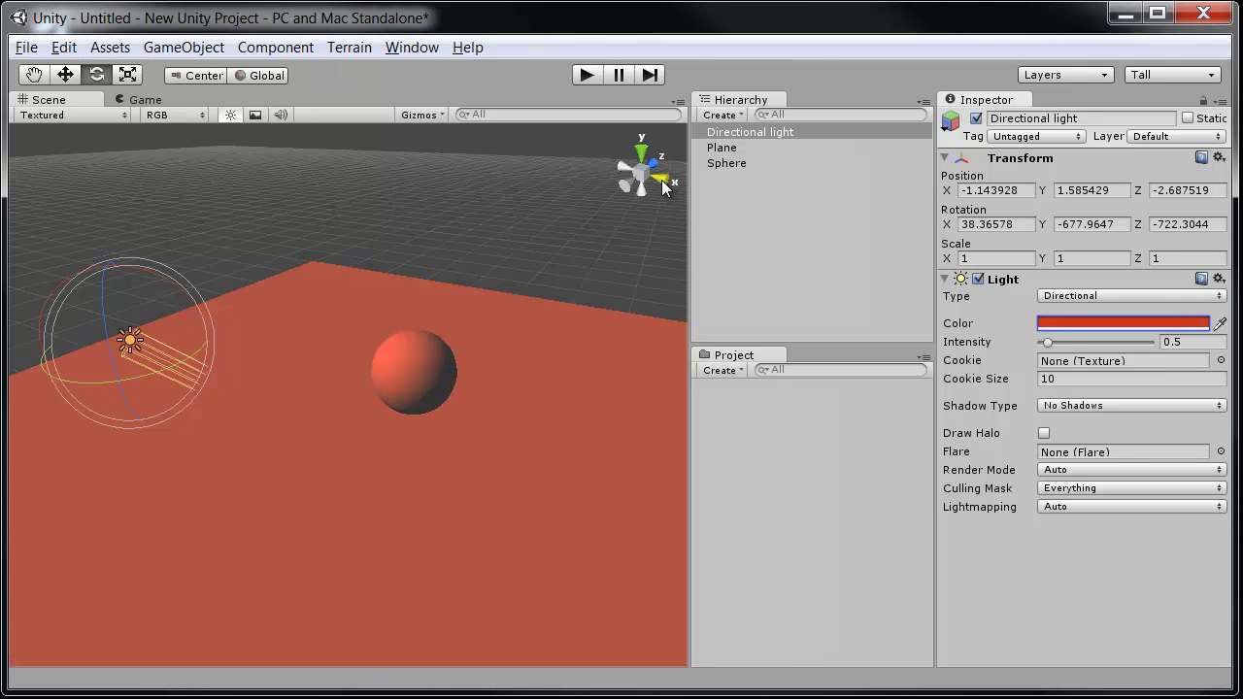
pyautogui.keyDown('alt'); pyautogui.moveTo(422, 422); pyautogui.dragTo(496, 384); pyautogui.keyUp('alt')
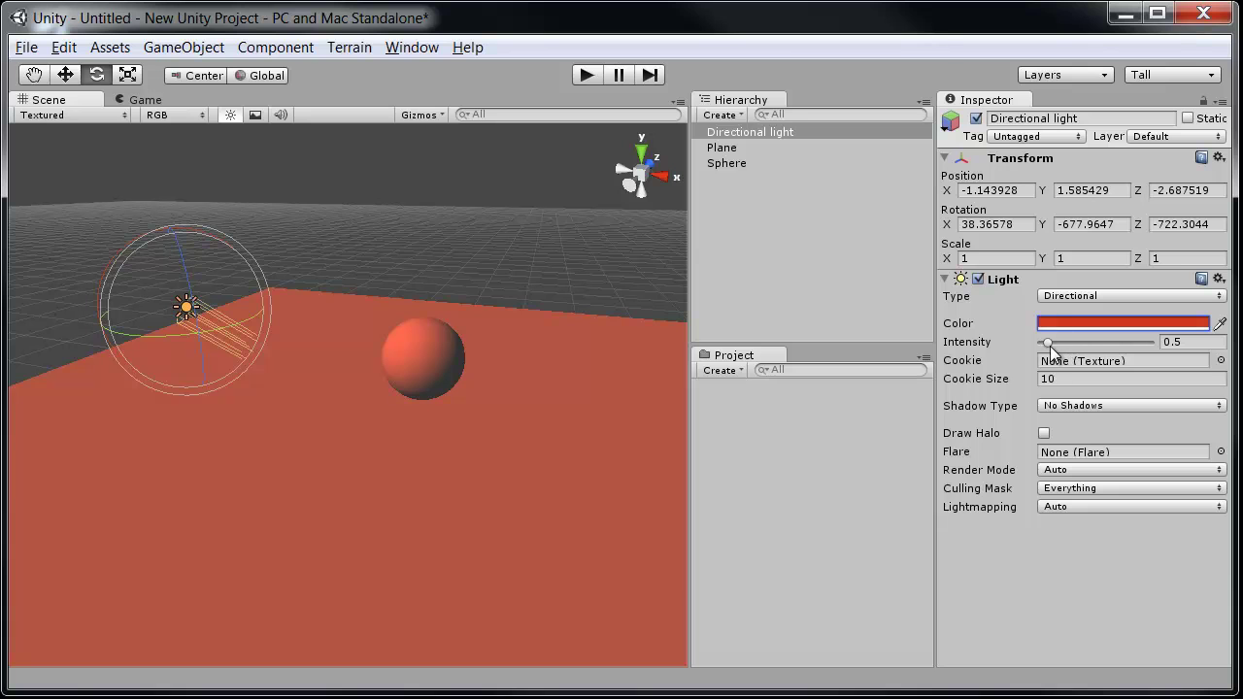
# Step: Set the directional light's Intensity to 1
pyautogui.moveTo(1048, 343)
pyautogui.mouseDown()
pyautogui.moveTo(1098, 348)
pyautogui.moveTo(1062, 355)
pyautogui.moveTo(1095, 361)
pyautogui.moveTo(1068, 357)
pyautogui.mouseUp()
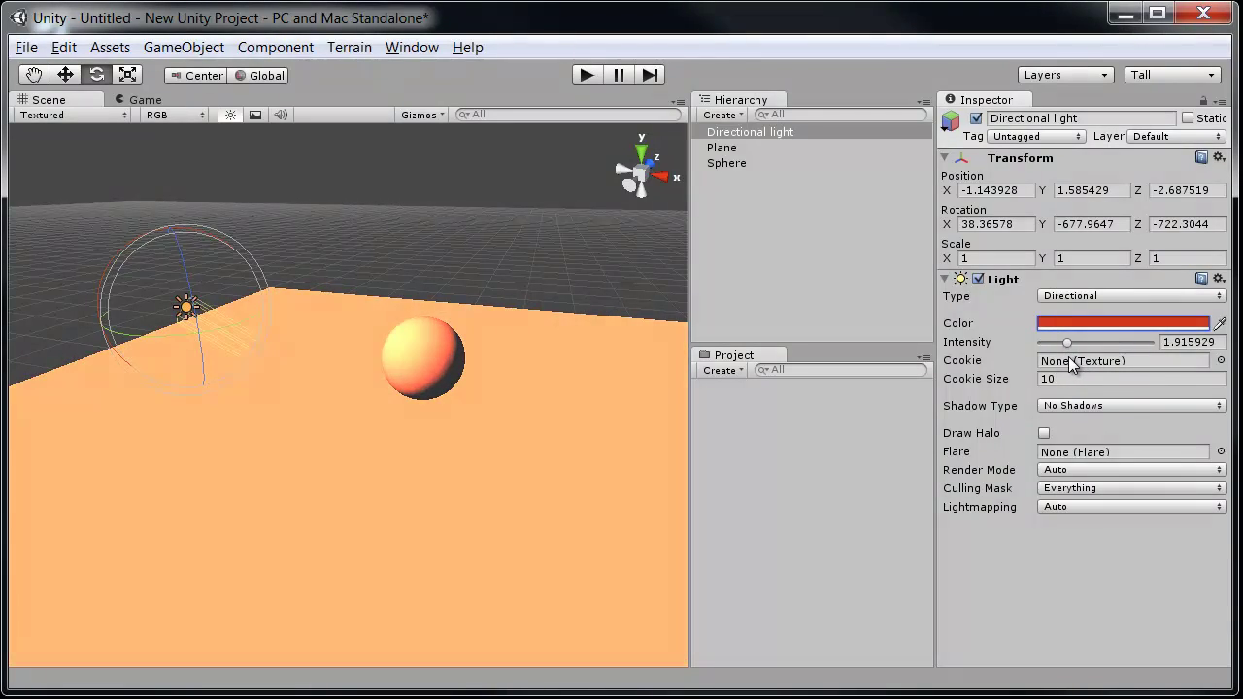
pyautogui.click(1209, 342)
pyautogui.write('1')
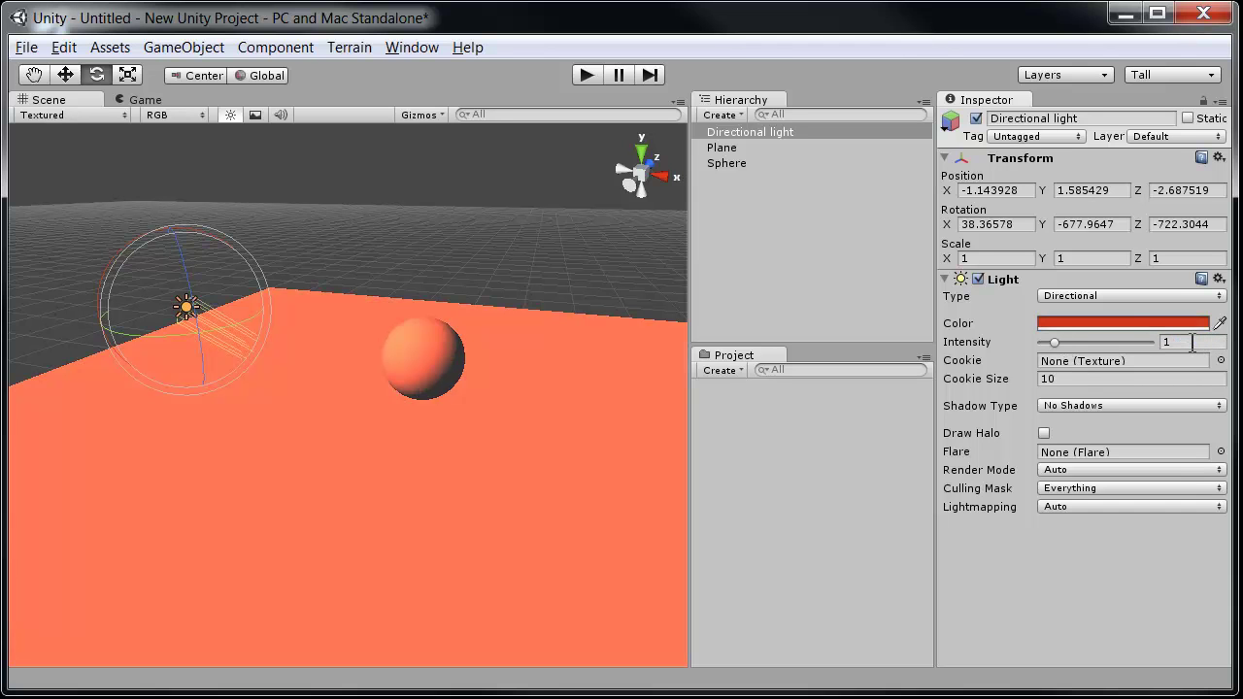
# Step: Disable the directional light's Light component so the scene goes dark
pyautogui.keyDown('alt'); pyautogui.moveTo(563, 376); pyautogui.dragTo(381, 392); pyautogui.keyUp('alt')
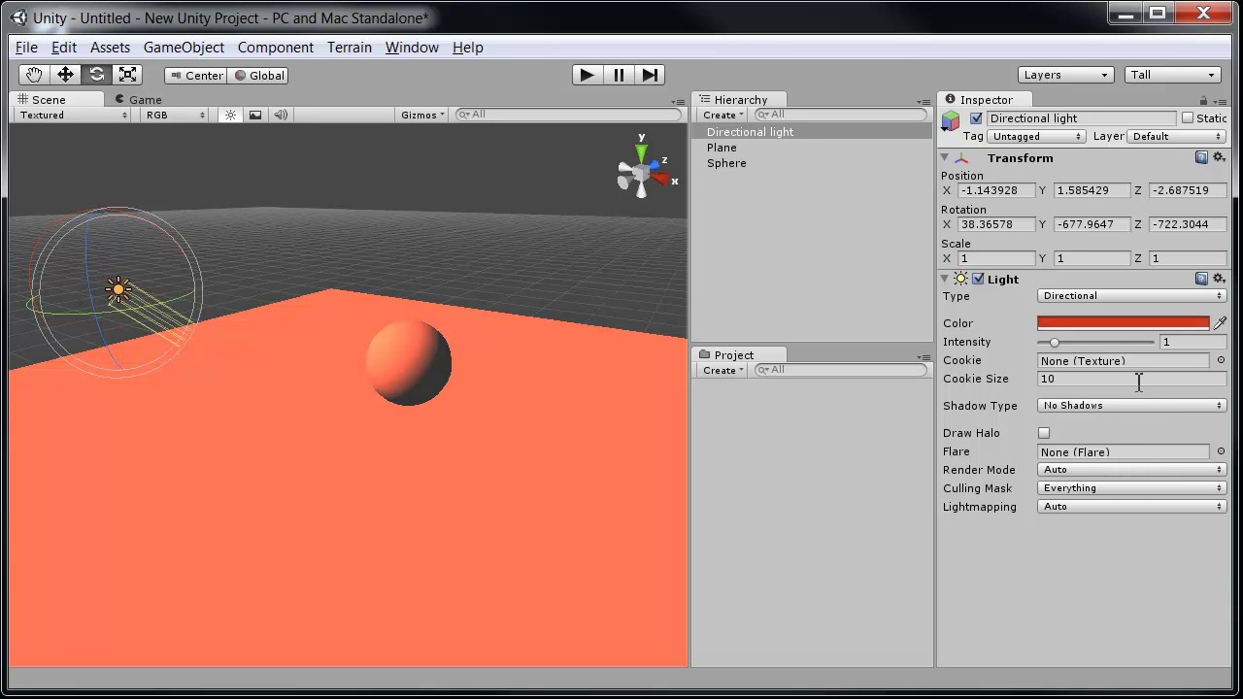
pyautogui.keyDown('alt'); pyautogui.moveTo(539, 355); pyautogui.dragTo(363, 438); pyautogui.keyUp('alt')
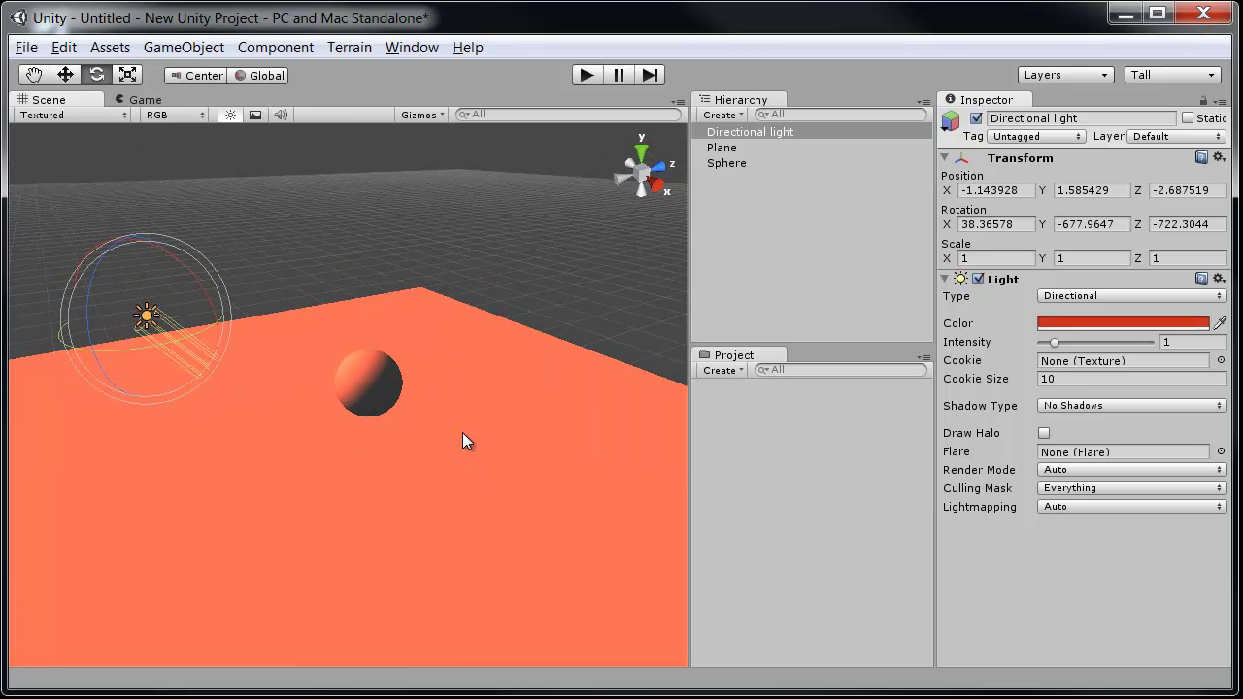
pyautogui.keyDown('alt'); pyautogui.moveTo(310, 395); pyautogui.dragTo(381, 377); pyautogui.keyUp('alt')
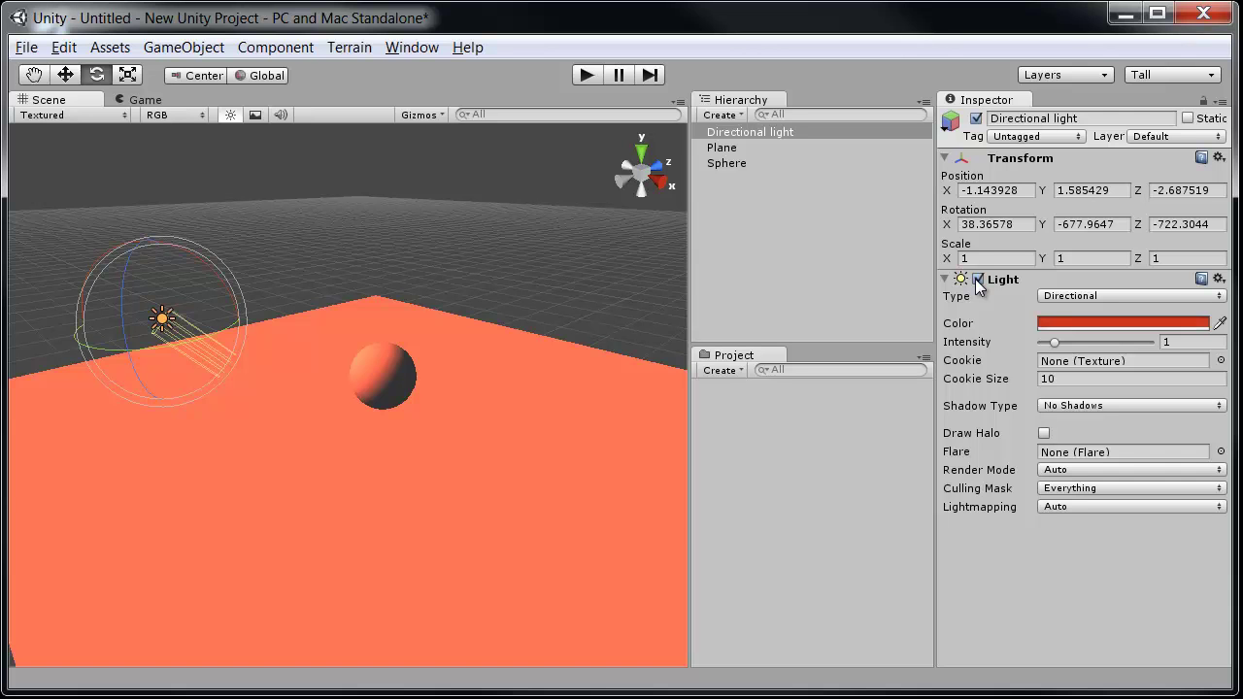
pyautogui.click(975, 279)
pyautogui.keyDown('alt'); pyautogui.moveTo(257, 323); pyautogui.dragTo(285, 147); pyautogui.keyUp('alt')
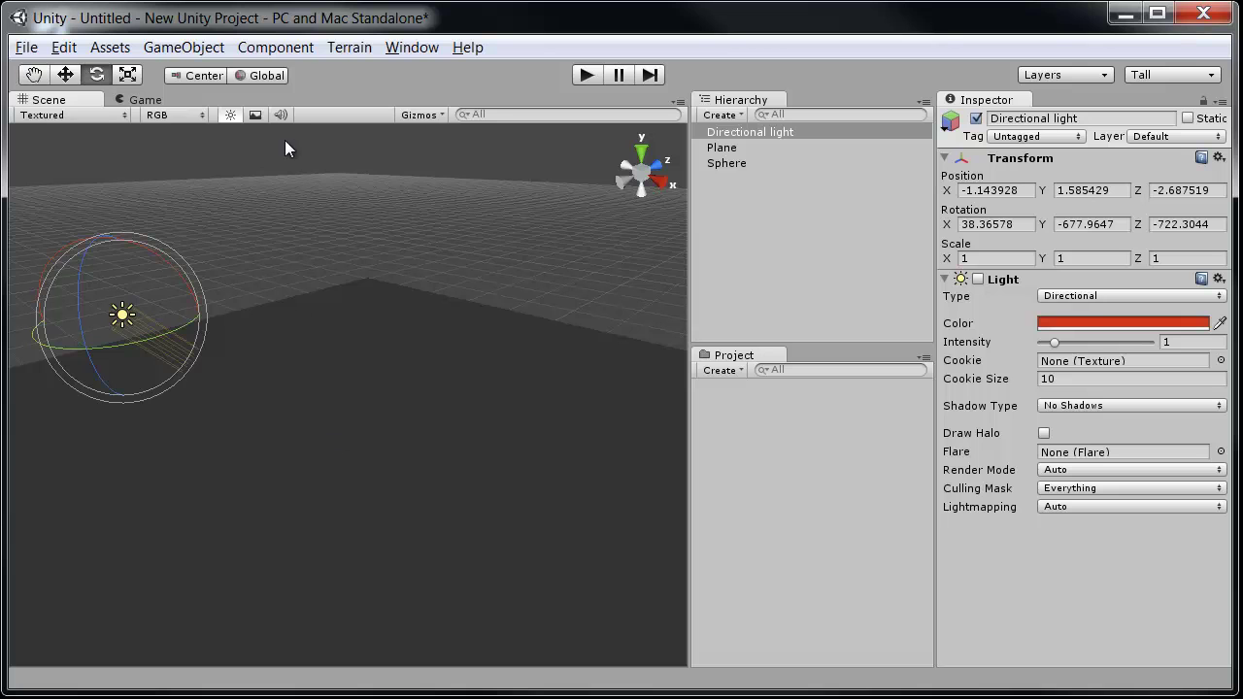
# Step: Add a point light, lift it above the plane and shift it left along X
pyautogui.click(180, 48)
pyautogui.moveTo(220, 106)
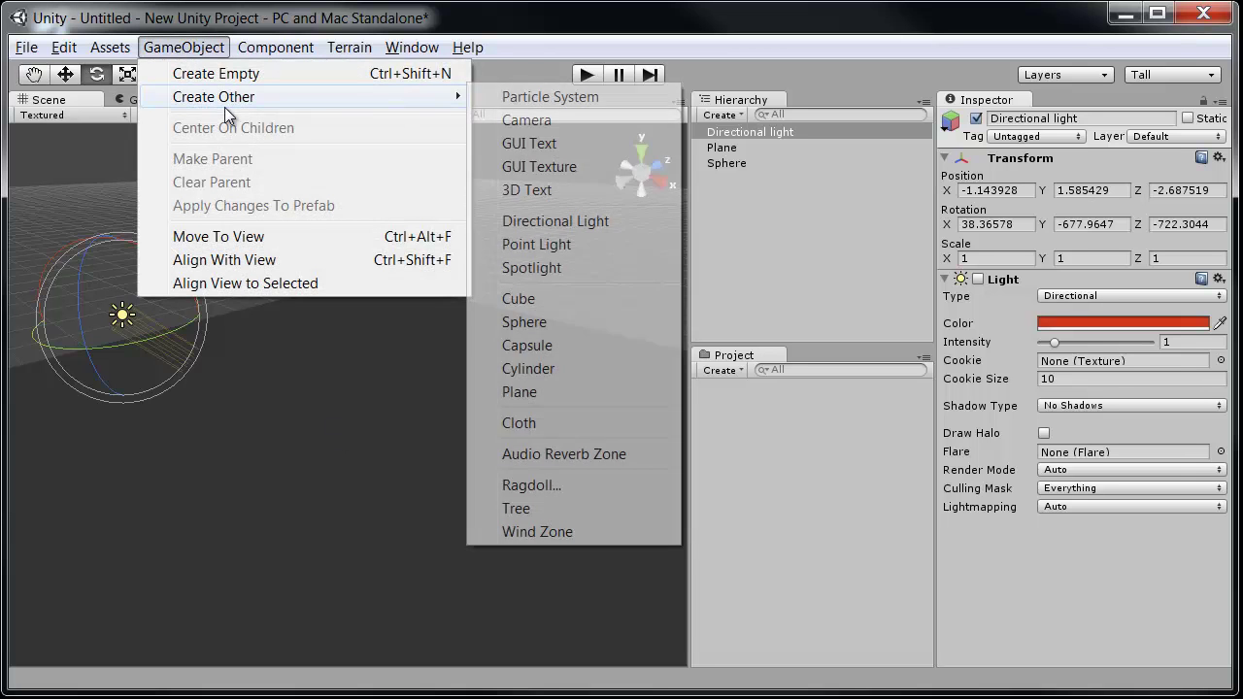
pyautogui.click(570, 243)
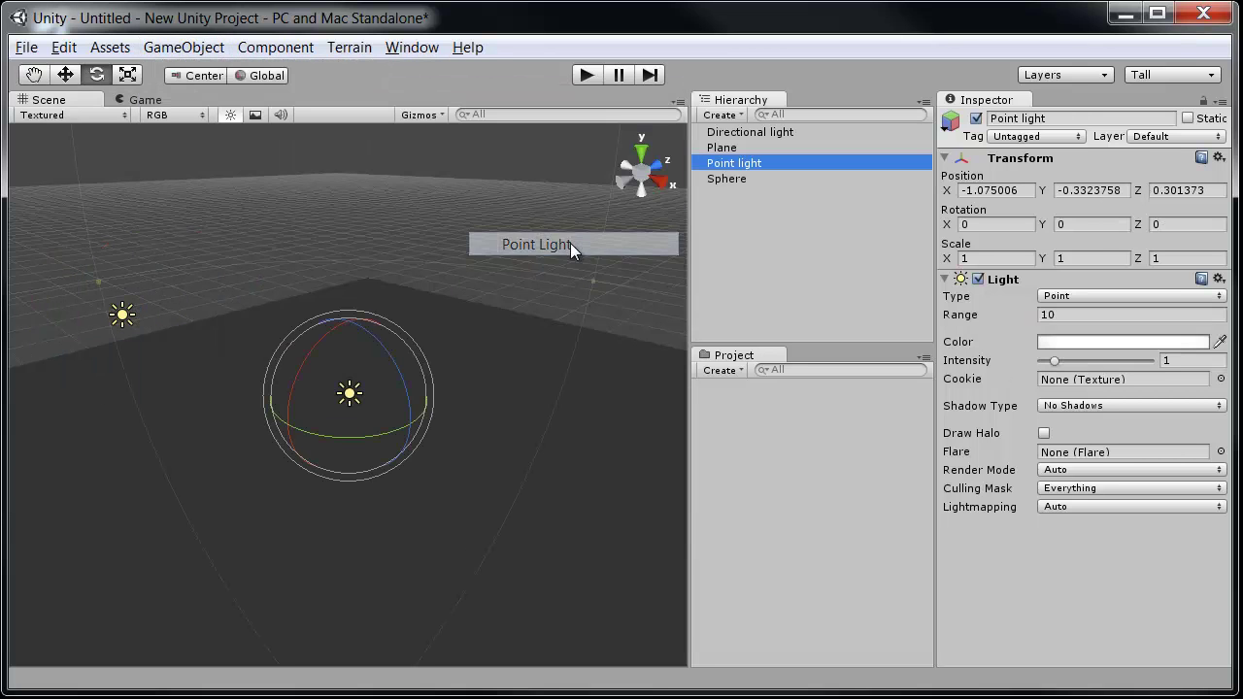
pyautogui.keyDown('alt'); pyautogui.moveTo(457, 340); pyautogui.dragTo(444, 377); pyautogui.keyUp('alt')
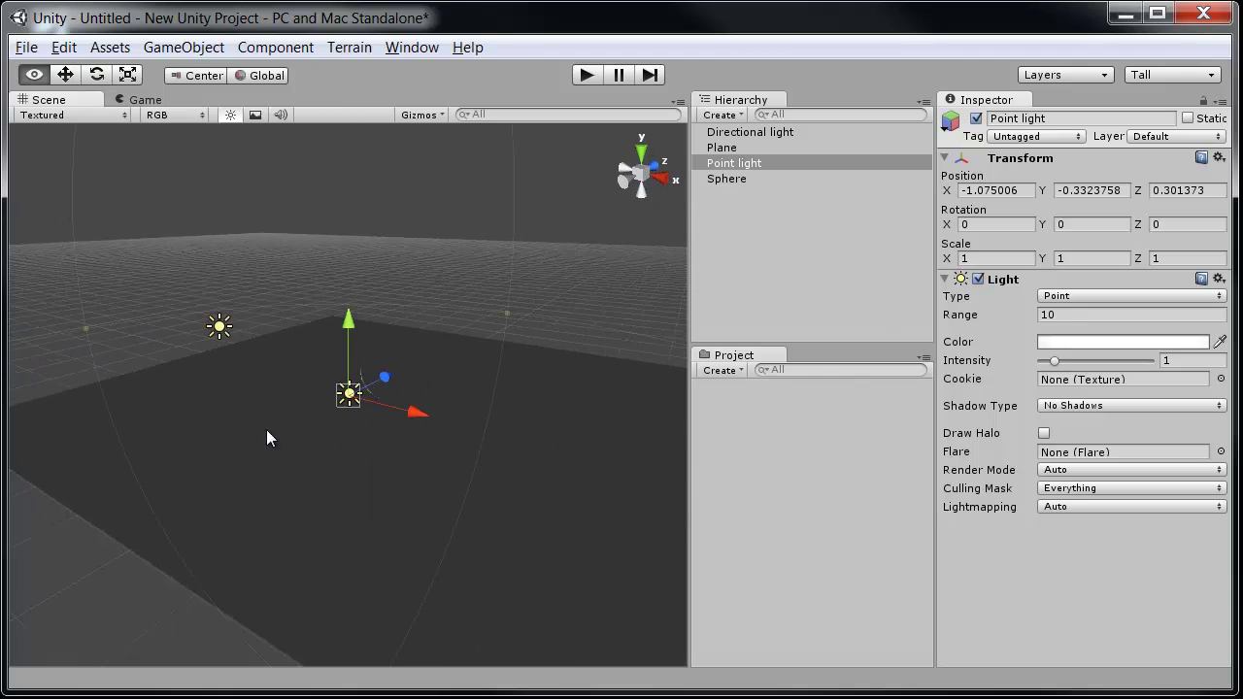
pyautogui.keyDown('alt'); pyautogui.moveTo(266, 430); pyautogui.dragTo(379, 405); pyautogui.keyUp('alt')
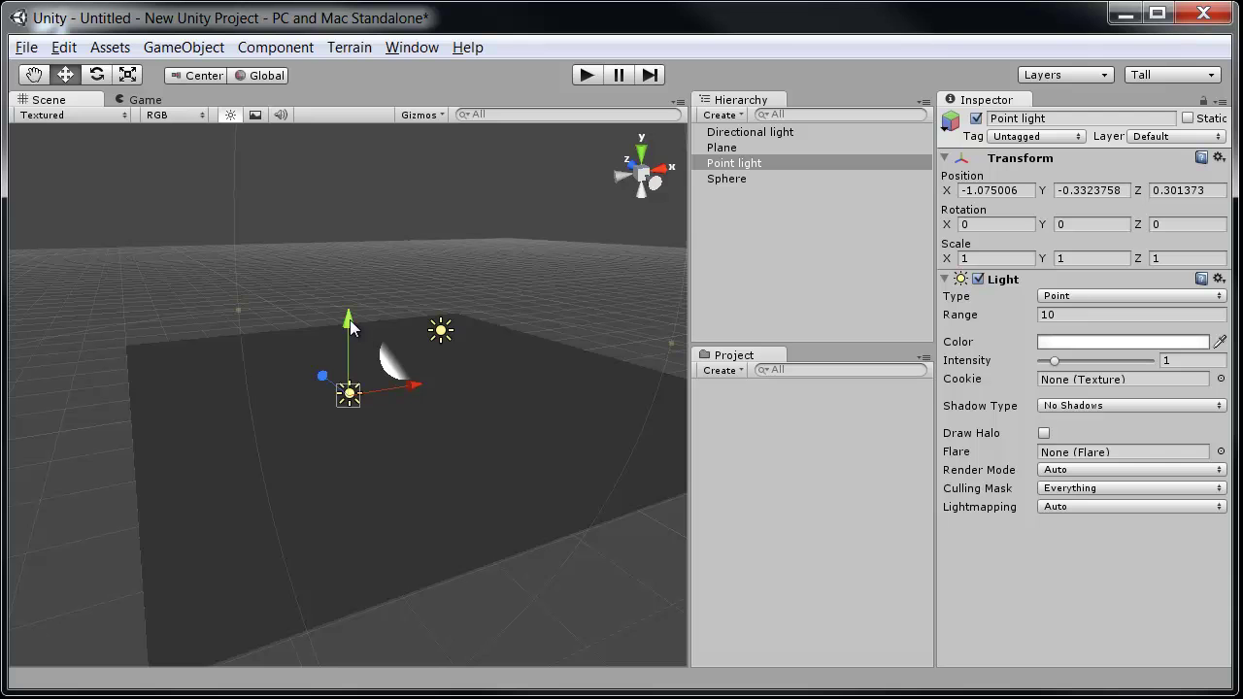
pyautogui.moveTo(351, 328); pyautogui.dragTo(380, 249)
pyautogui.keyDown('alt'); pyautogui.moveTo(380, 248); pyautogui.dragTo(384, 383); pyautogui.keyUp('alt')
pyautogui.moveTo(422, 337); pyautogui.dragTo(303, 350)
# Step: Shrink the point light's range to 4.25
pyautogui.keyDown('alt'); pyautogui.moveTo(271, 424); pyautogui.dragTo(441, 321); pyautogui.keyUp('alt')
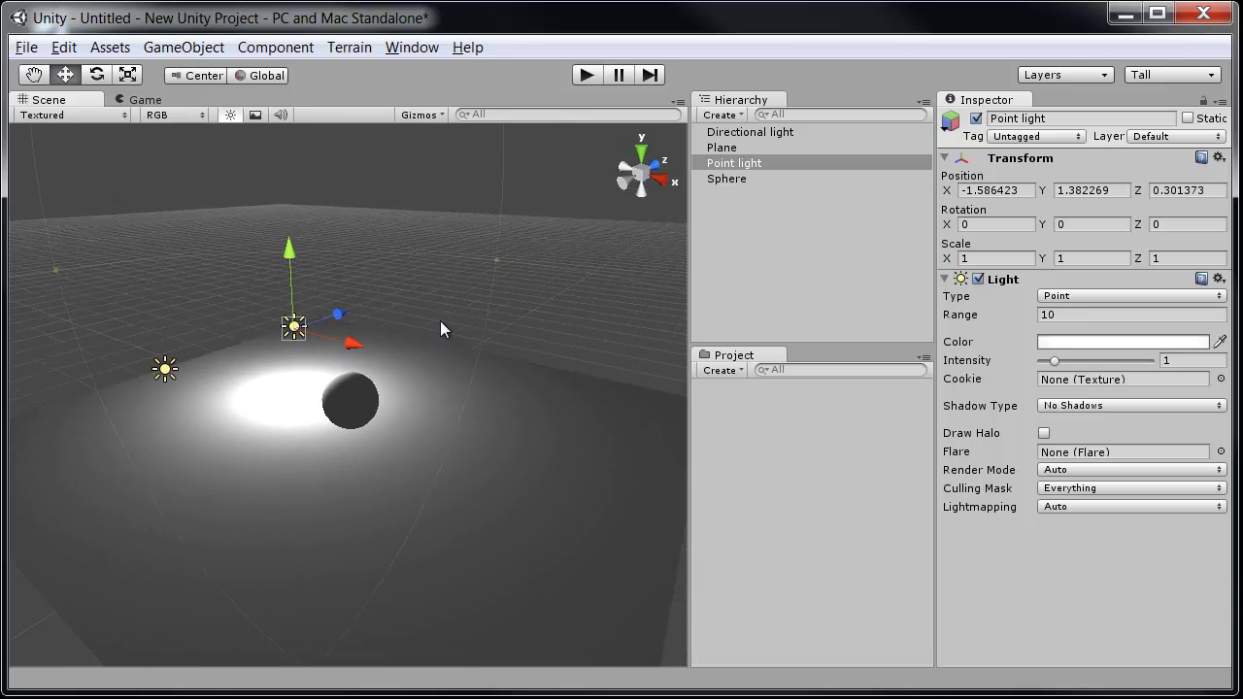
pyautogui.scroll(-4, 200, 394)
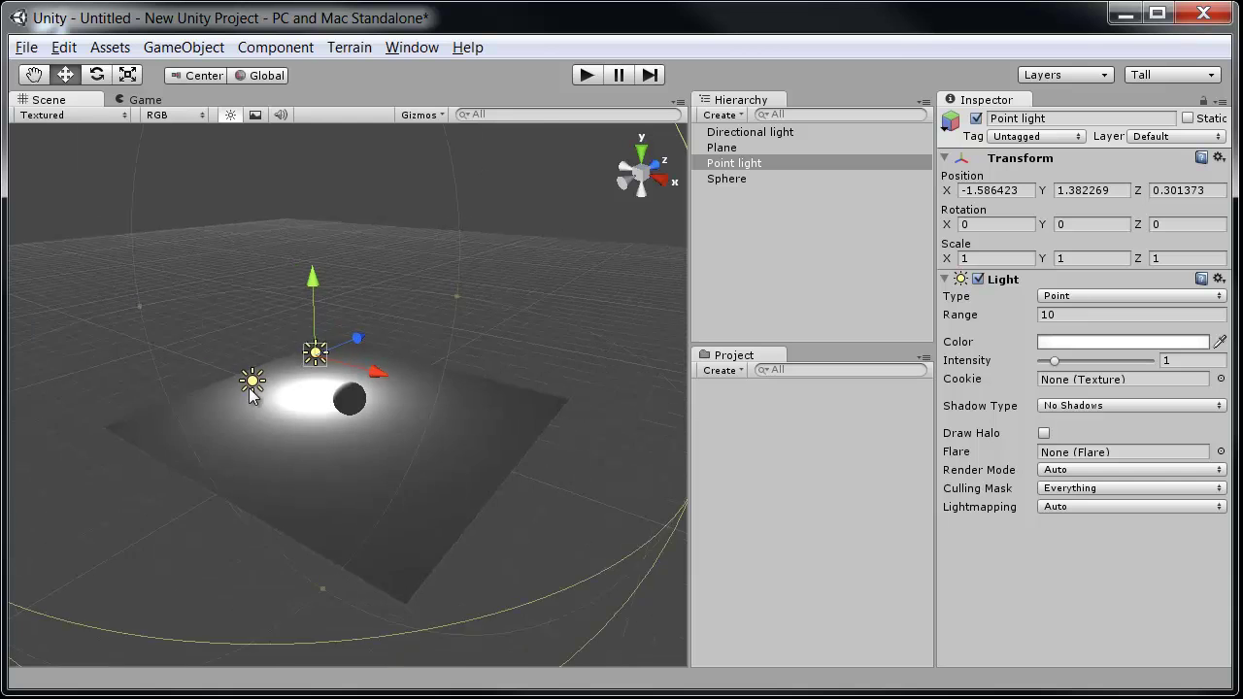
pyautogui.scroll(3, 412, 336)
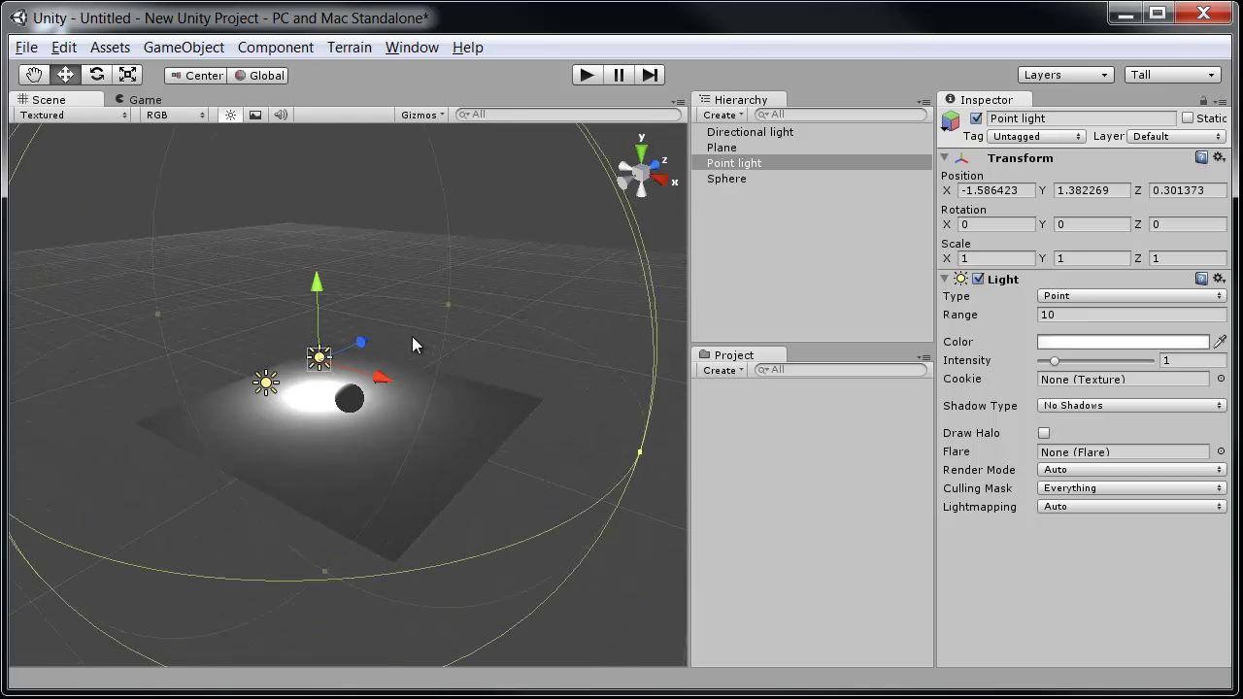
pyautogui.moveTo(456, 300); pyautogui.dragTo(294, 442)
pyautogui.scroll(2, 361, 361)
pyautogui.moveTo(409, 266); pyautogui.dragTo(385, 304)
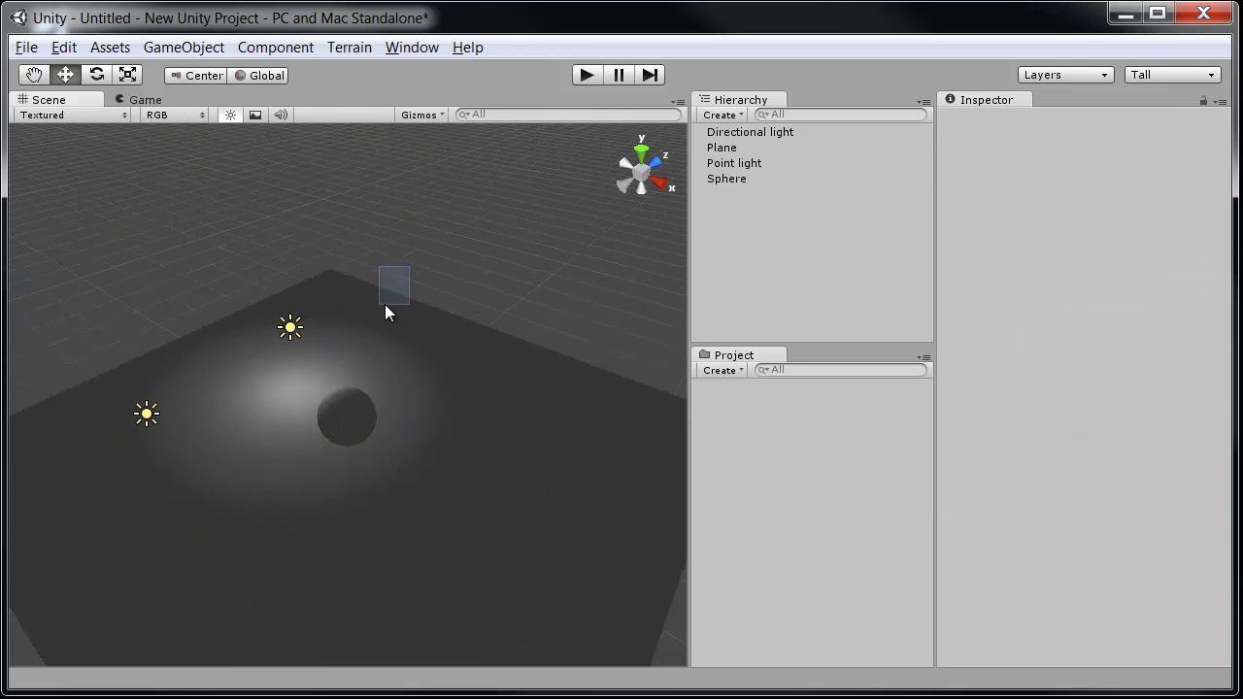
pyautogui.click(291, 330)
# Step: Fine-tune the point light's rotation and height, settling around Y 1.33
pyautogui.keyDown('alt'); pyautogui.moveTo(283, 416); pyautogui.dragTo(622, 422); pyautogui.keyUp('alt')
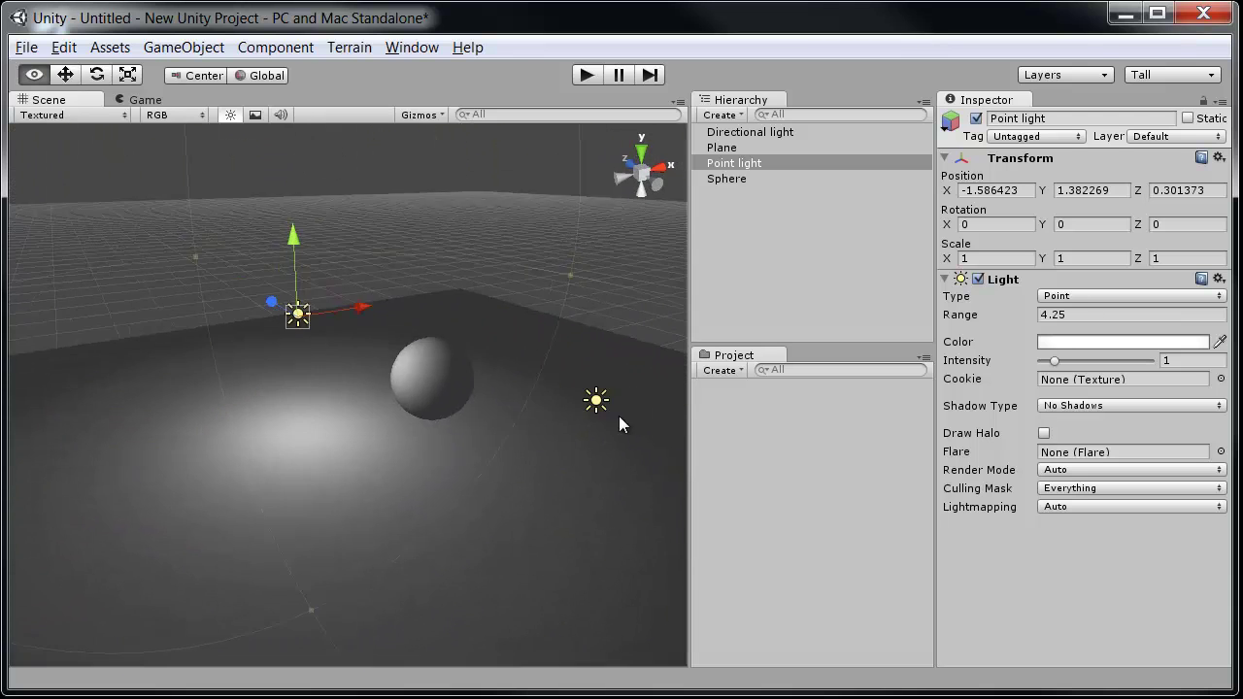
pyautogui.moveTo(293, 232); pyautogui.dragTo(322, 212)
pyautogui.press('e')
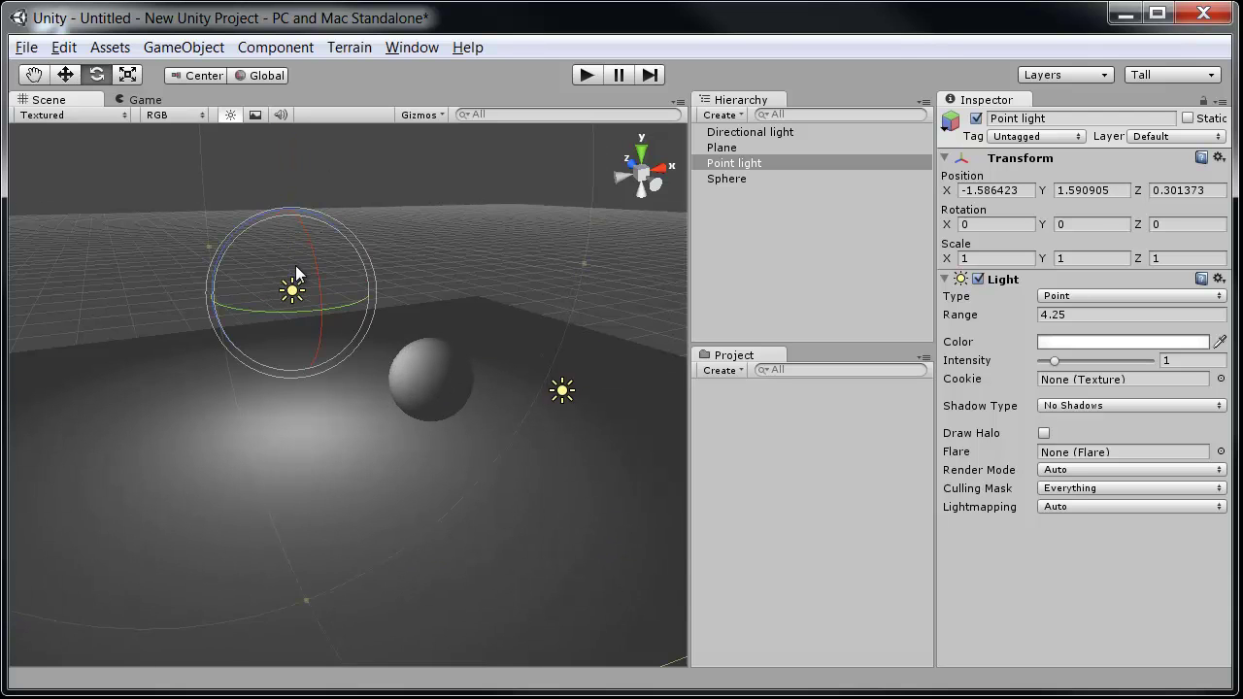
pyautogui.moveTo(374, 316); pyautogui.dragTo(333, 320)
pyautogui.press('w')
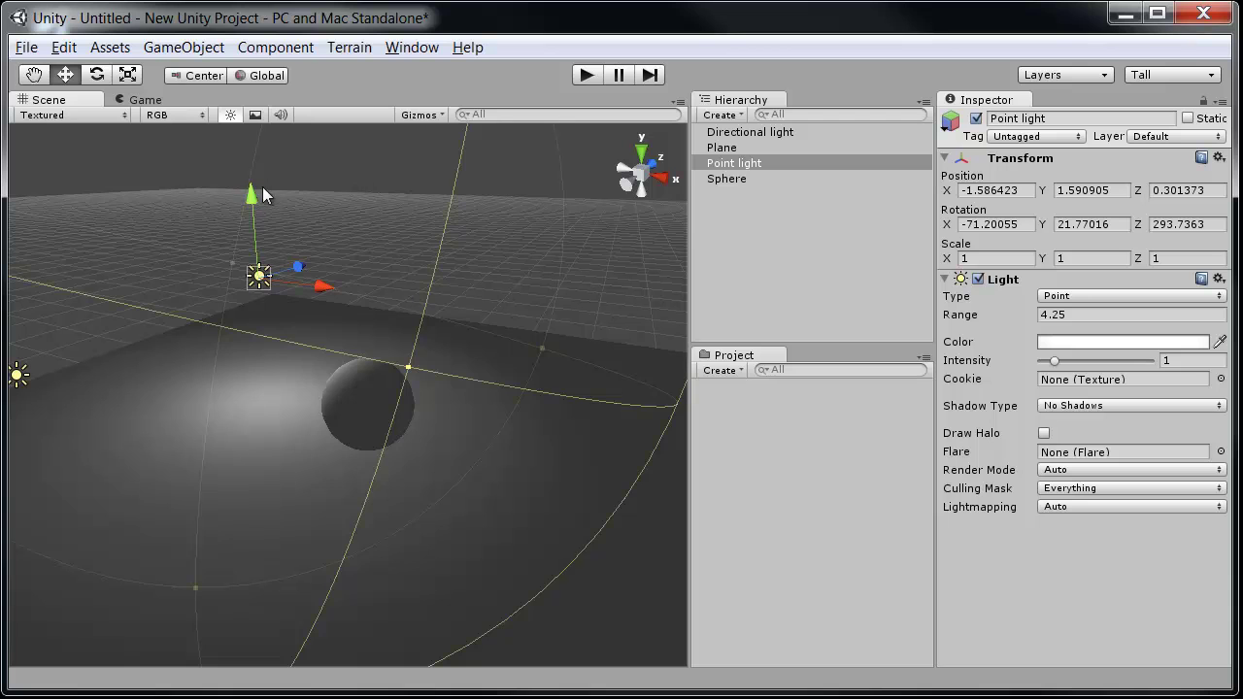
pyautogui.moveTo(262, 194); pyautogui.dragTo(330, 320)
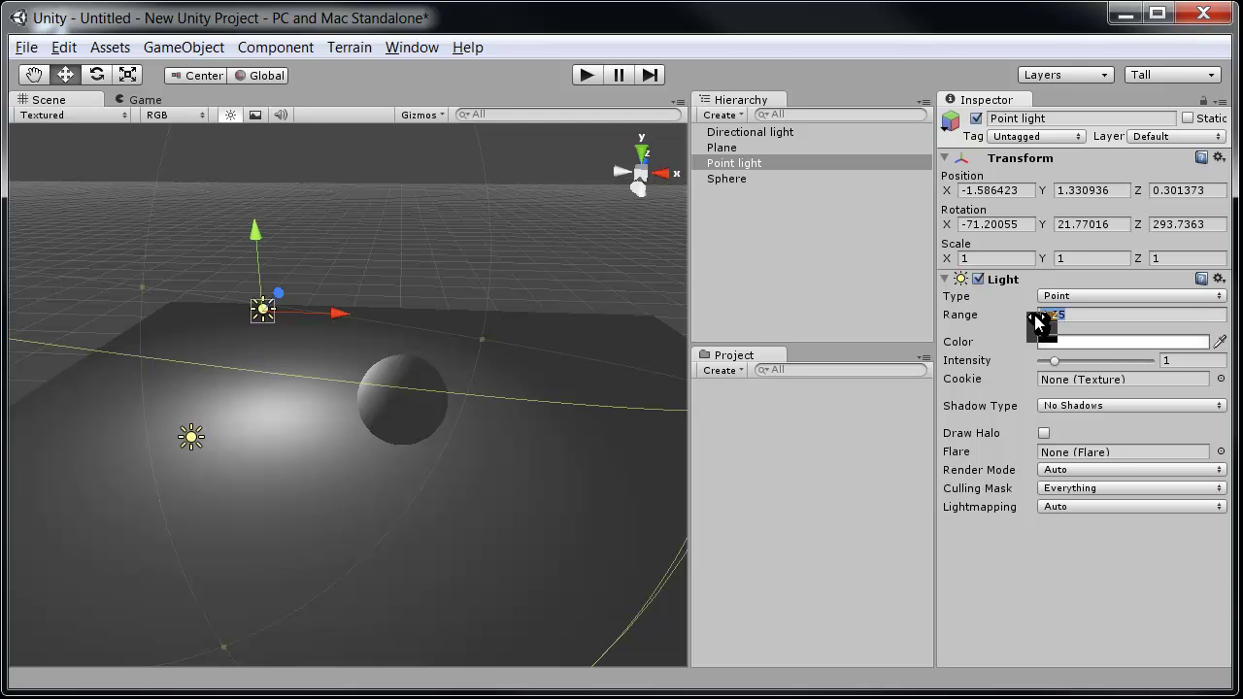
# Step: Set the point light's Range to 10 to enlarge its lit pool
pyautogui.write('10')
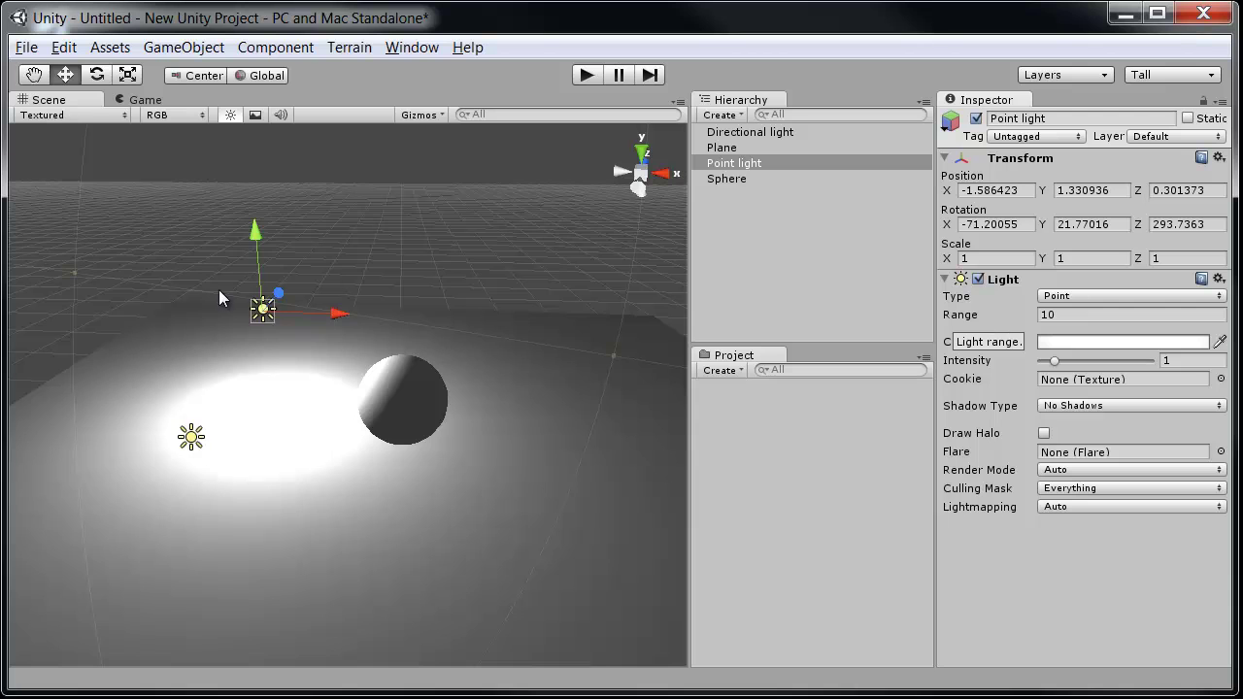
pyautogui.keyDown('alt'); pyautogui.moveTo(219, 290); pyautogui.dragTo(159, 274); pyautogui.keyUp('alt')
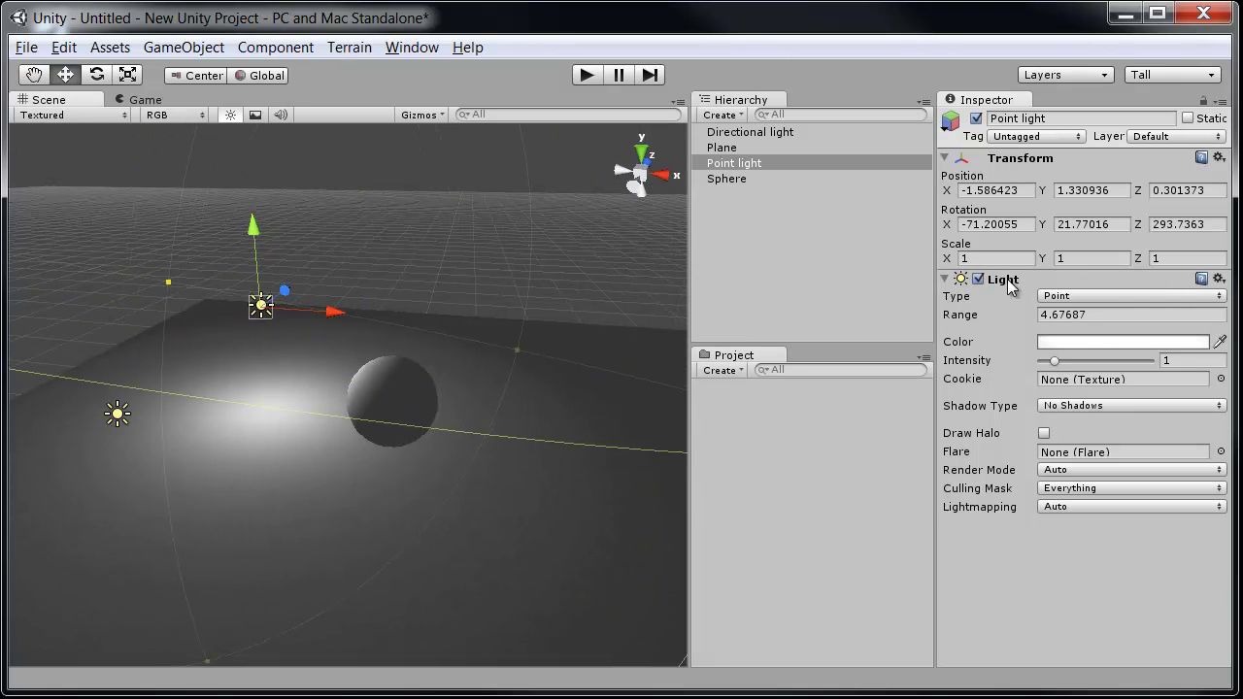
# Step: Colour the point light red (R 219, G 78, B 78) at Intensity about 2.27
pyautogui.click(1091, 344)
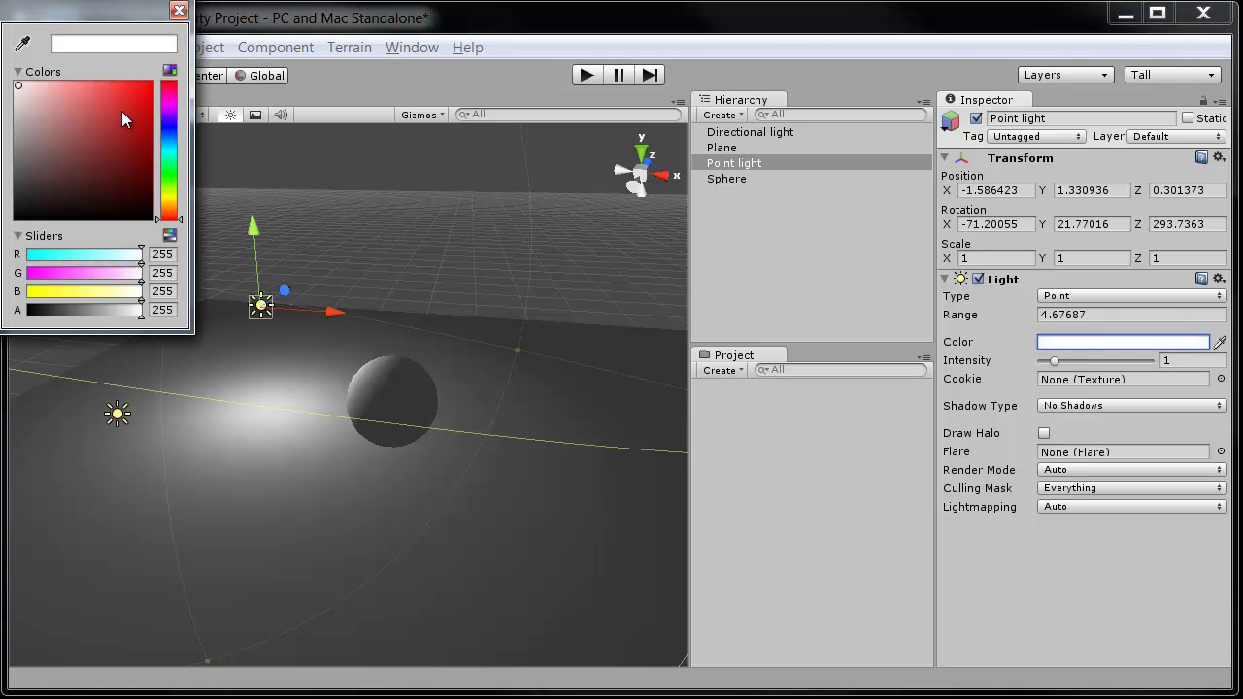
pyautogui.moveTo(100, 119); pyautogui.dragTo(101, 103)
pyautogui.click(179, 10)
pyautogui.keyDown('alt'); pyautogui.moveTo(355, 457); pyautogui.dragTo(555, 474); pyautogui.keyUp('alt')
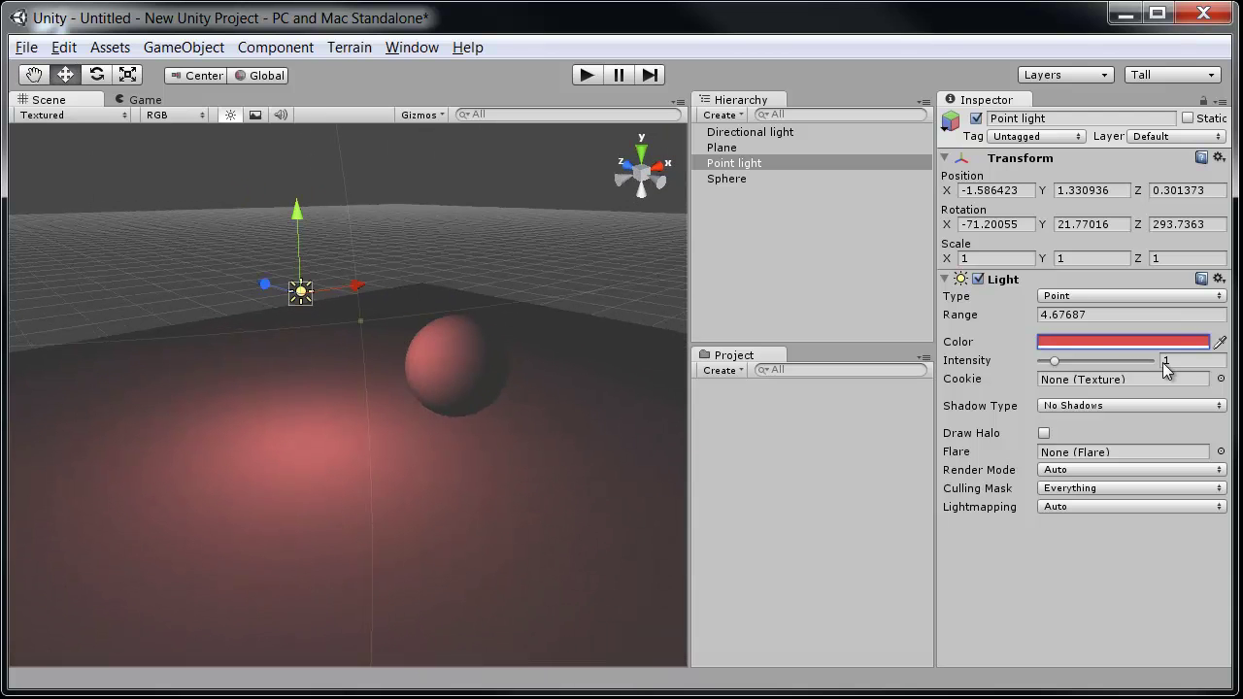
pyautogui.moveTo(1065, 359); pyautogui.dragTo(1073, 365)
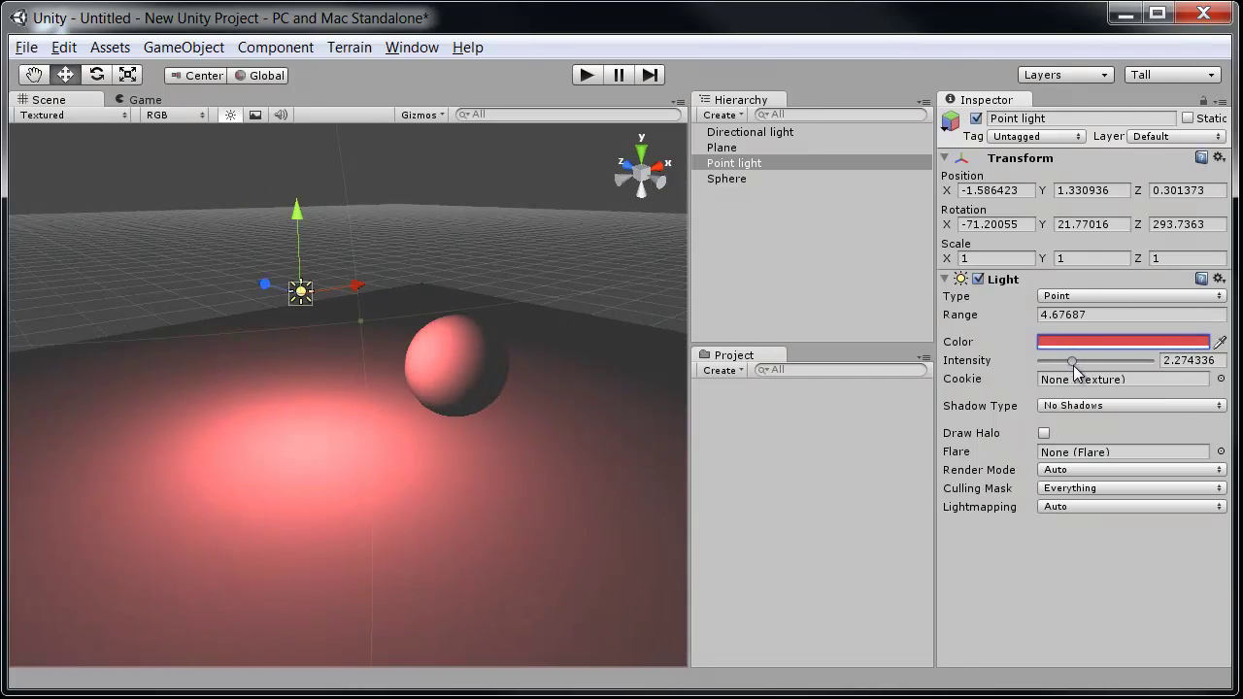
pyautogui.keyDown('alt'); pyautogui.moveTo(291, 427); pyautogui.dragTo(400, 380); pyautogui.keyUp('alt')
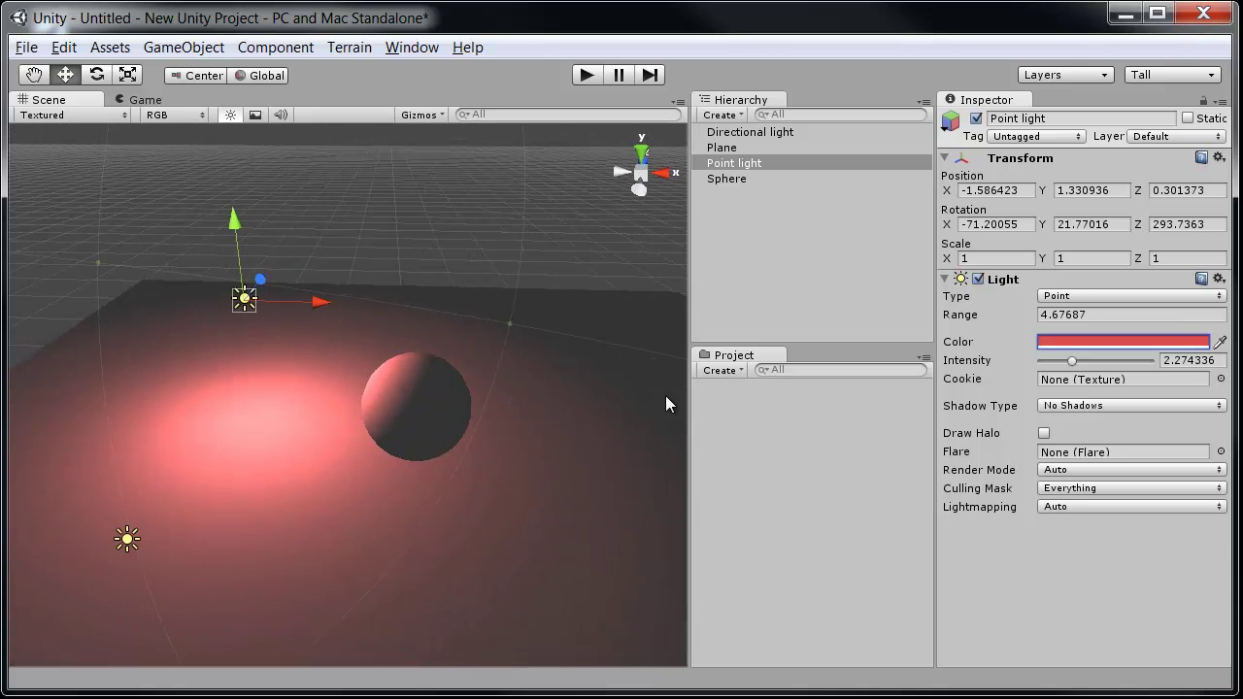
# Step: Turn on Draw Halo, recolour the point light peach-orange, and cut its range to about 1.96
pyautogui.click(1044, 433)
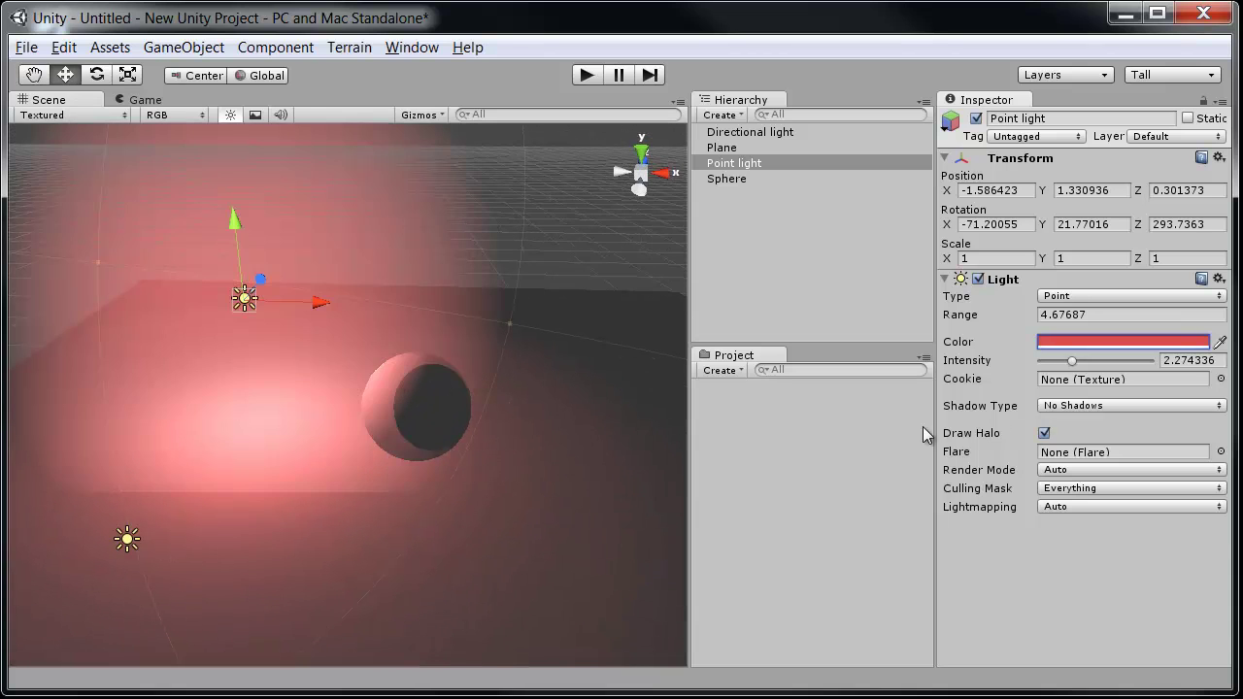
pyautogui.moveTo(543, 427)
pyautogui.keyDown('alt'); pyautogui.mouseDown()
pyautogui.moveTo(419, 424)
pyautogui.moveTo(207, 355)
pyautogui.moveTo(566, 424)
pyautogui.moveTo(203, 380)
pyautogui.moveTo(329, 377)
pyautogui.mouseUp(); pyautogui.keyUp('alt')
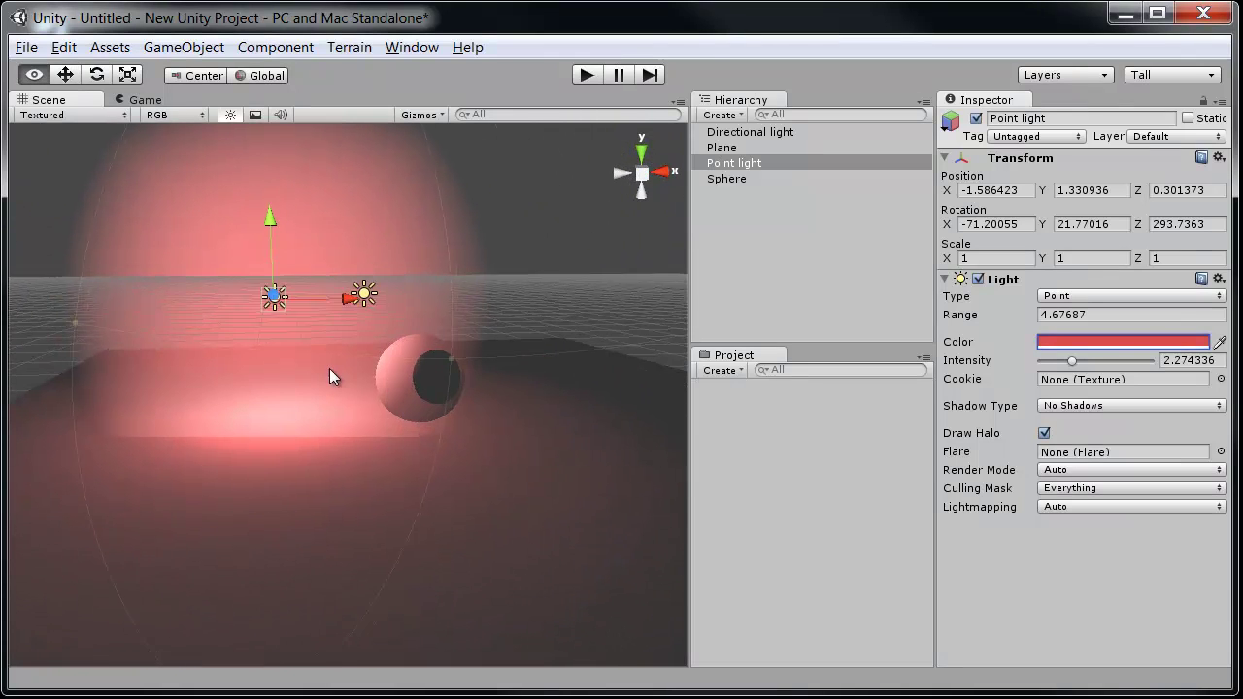
pyautogui.click(1148, 341)
pyautogui.click(171, 208)
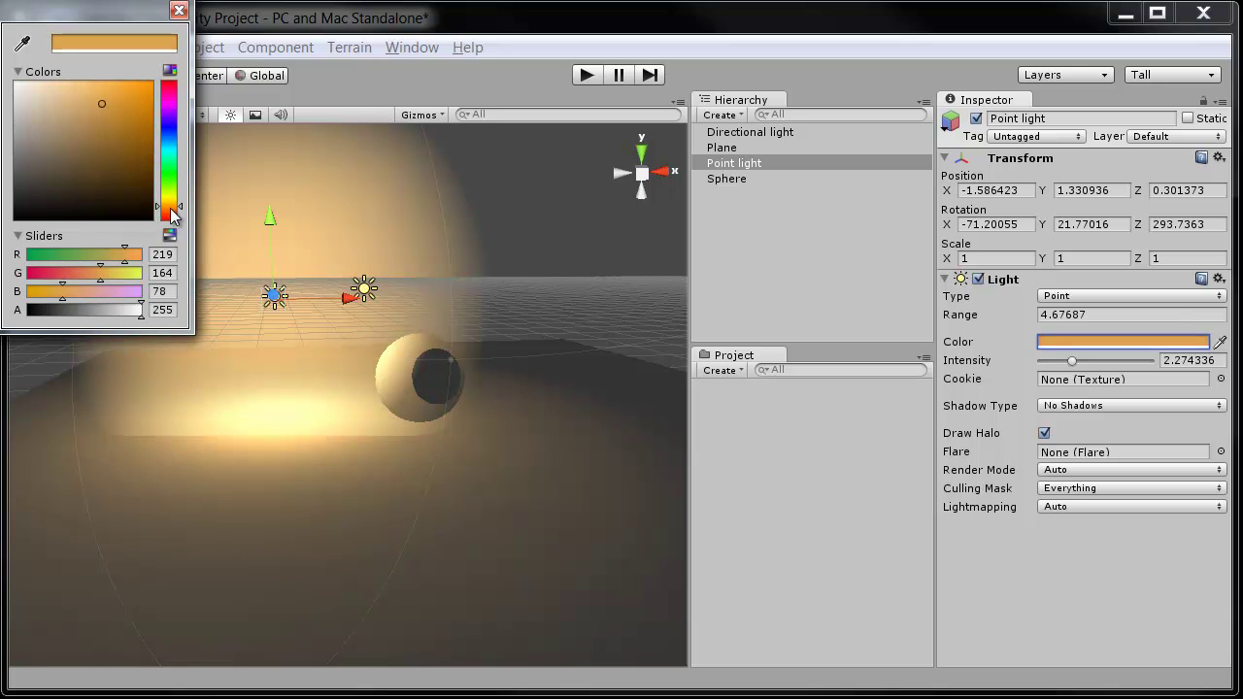
pyautogui.moveTo(96, 107); pyautogui.dragTo(92, 94)
pyautogui.click(179, 10)
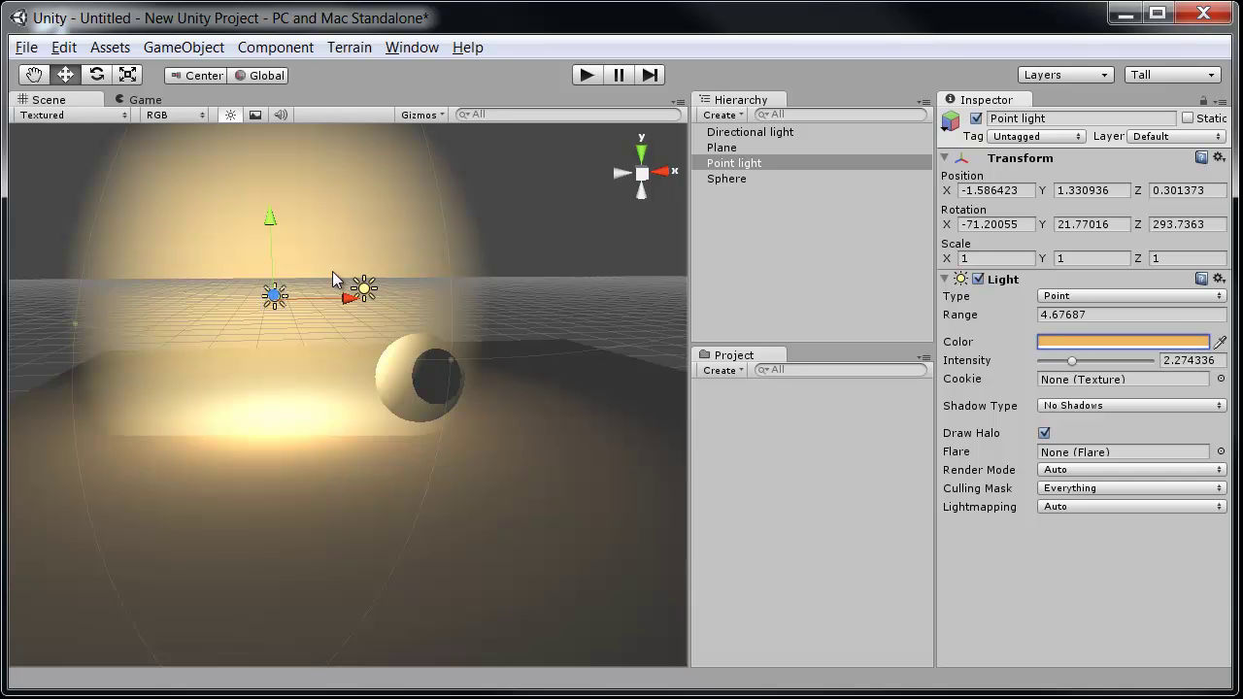
pyautogui.moveTo(74, 322); pyautogui.dragTo(429, 435)
# Step: Add a spotlight and position it above the plane along its Z axis
pyautogui.click(584, 238)
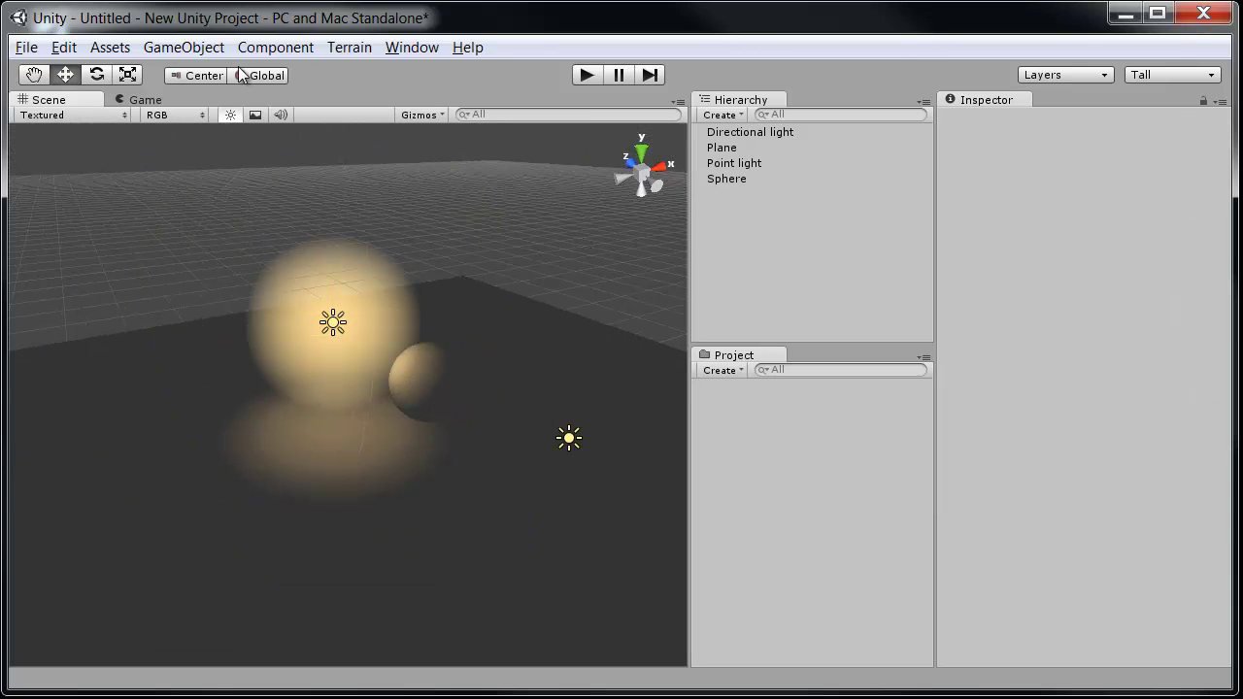
pyautogui.click(199, 54)
pyautogui.moveTo(242, 103)
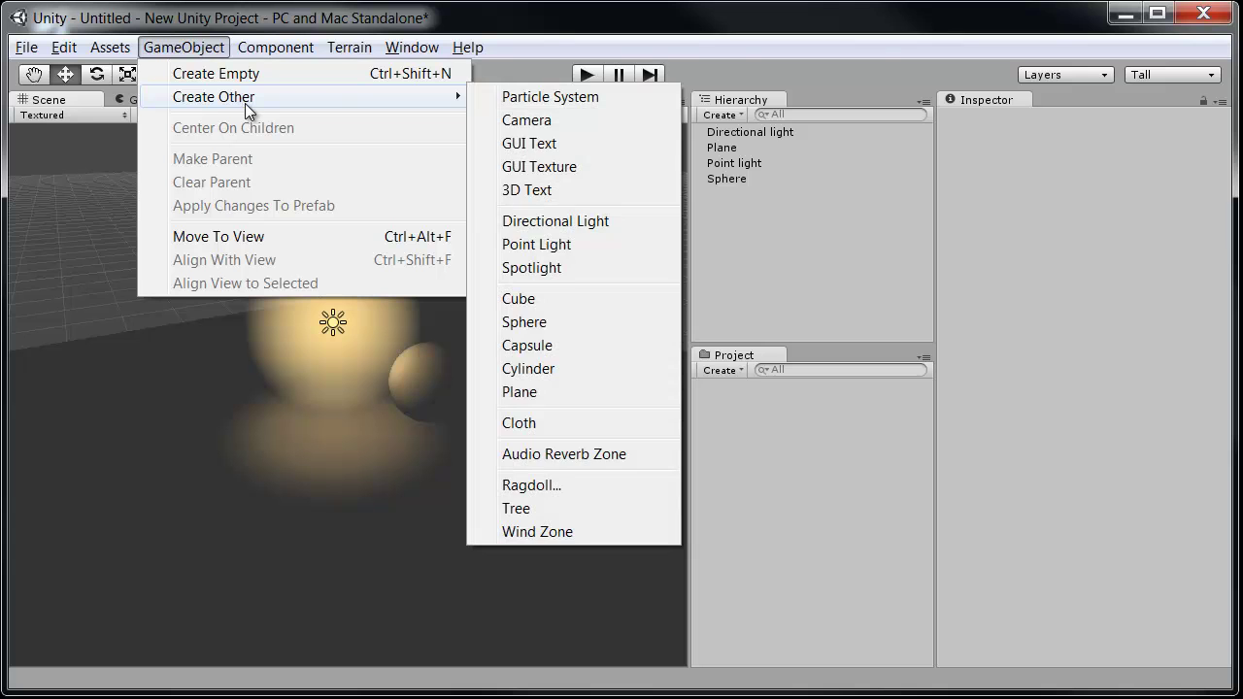
pyautogui.click(559, 269)
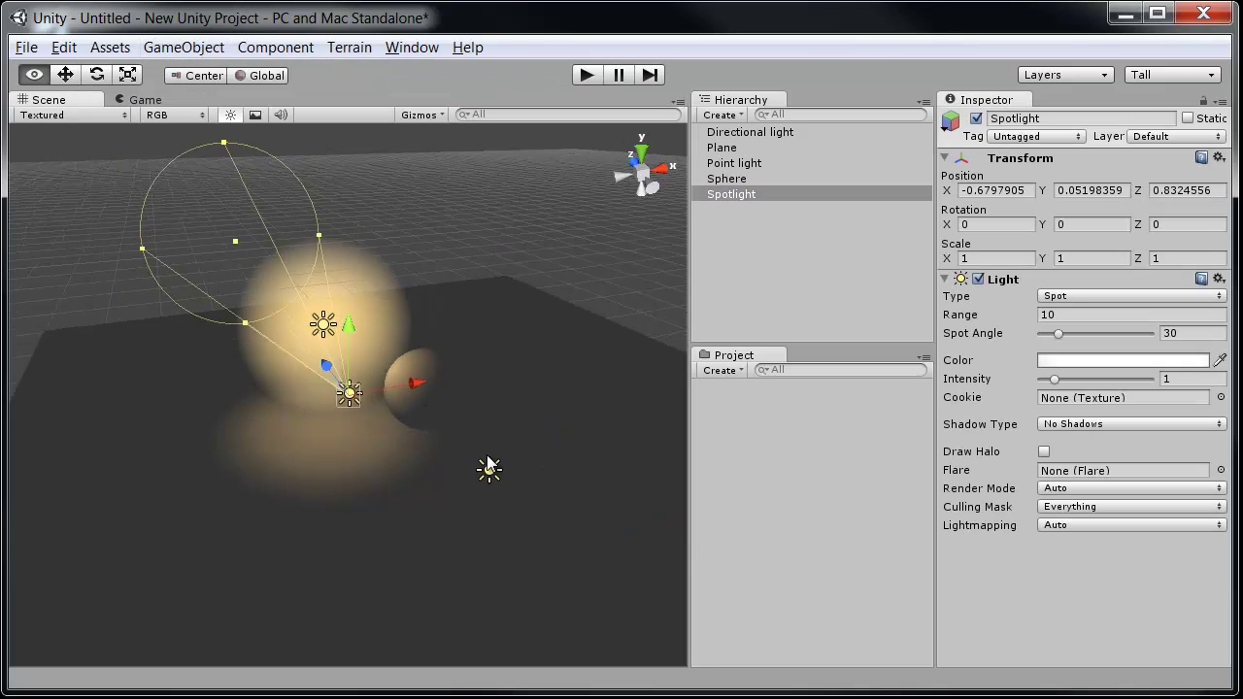
pyautogui.keyDown('alt'); pyautogui.moveTo(388, 388); pyautogui.dragTo(403, 386); pyautogui.keyUp('alt')
pyautogui.keyDown('alt'); pyautogui.moveTo(601, 474); pyautogui.dragTo(257, 373); pyautogui.keyUp('alt')
pyautogui.moveTo(189, 328); pyautogui.dragTo(457, 447)
# Step: Set the spotlight's cone to about 56 degrees and shift it left along X
pyautogui.press('e')
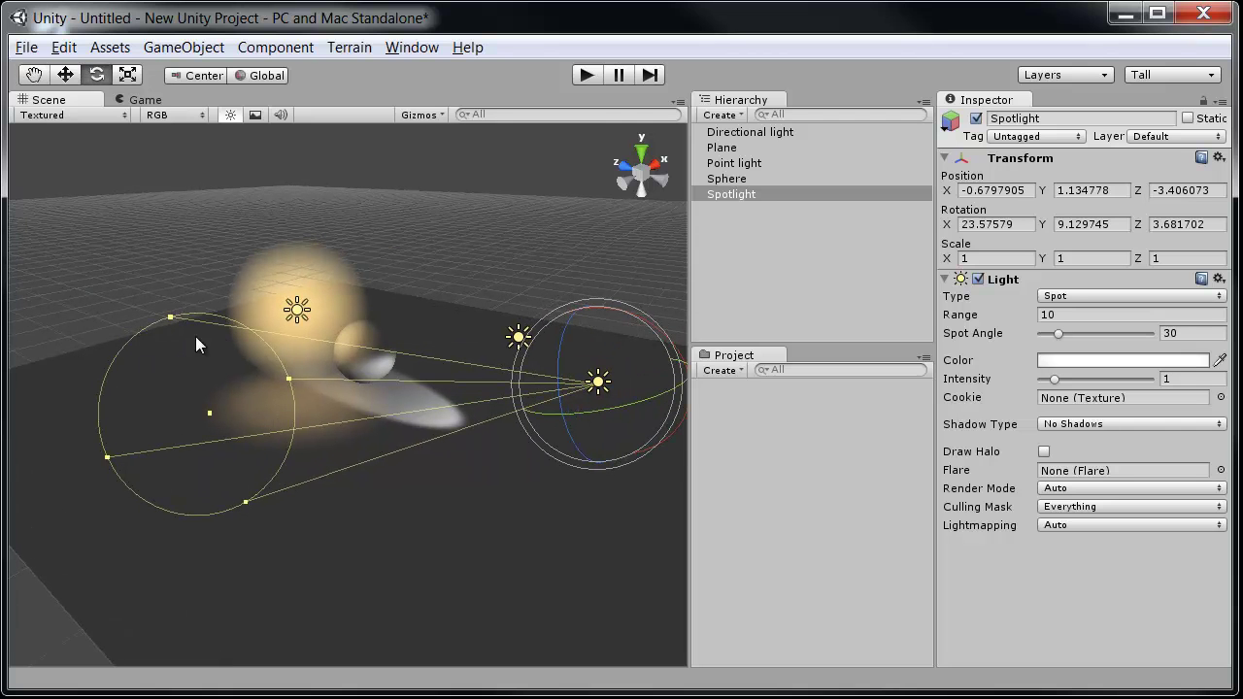
pyautogui.moveTo(107, 458); pyautogui.dragTo(146, 583)
pyautogui.keyDown('alt'); pyautogui.moveTo(447, 388); pyautogui.dragTo(299, 524); pyautogui.keyUp('alt')
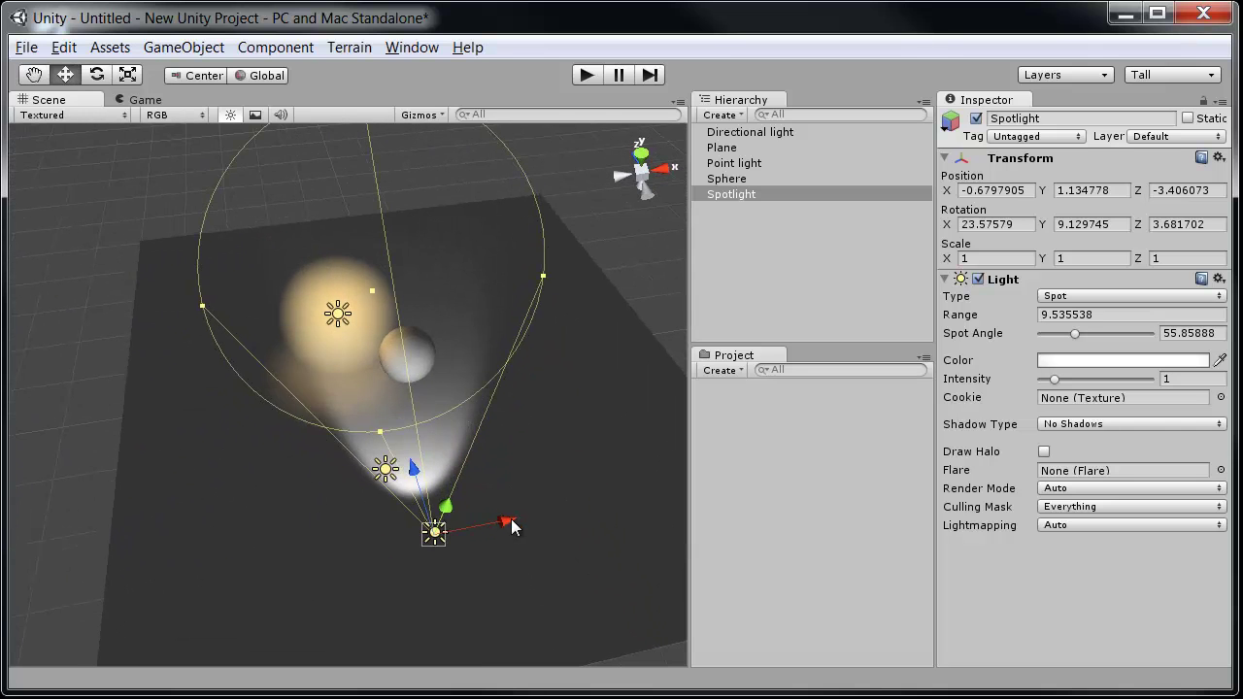
pyautogui.moveTo(504, 522); pyautogui.dragTo(417, 442)
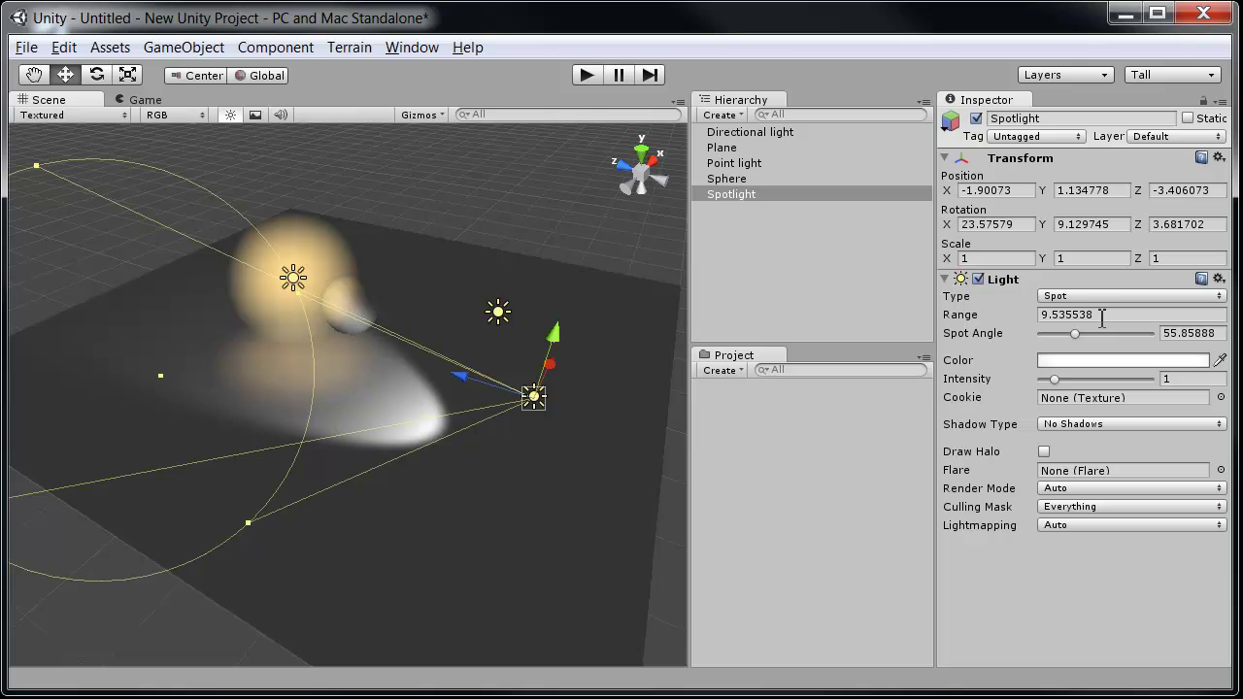
# Step: Set the spotlight's Range to 5 and its Spot Angle to about 75.46
pyautogui.write('5')
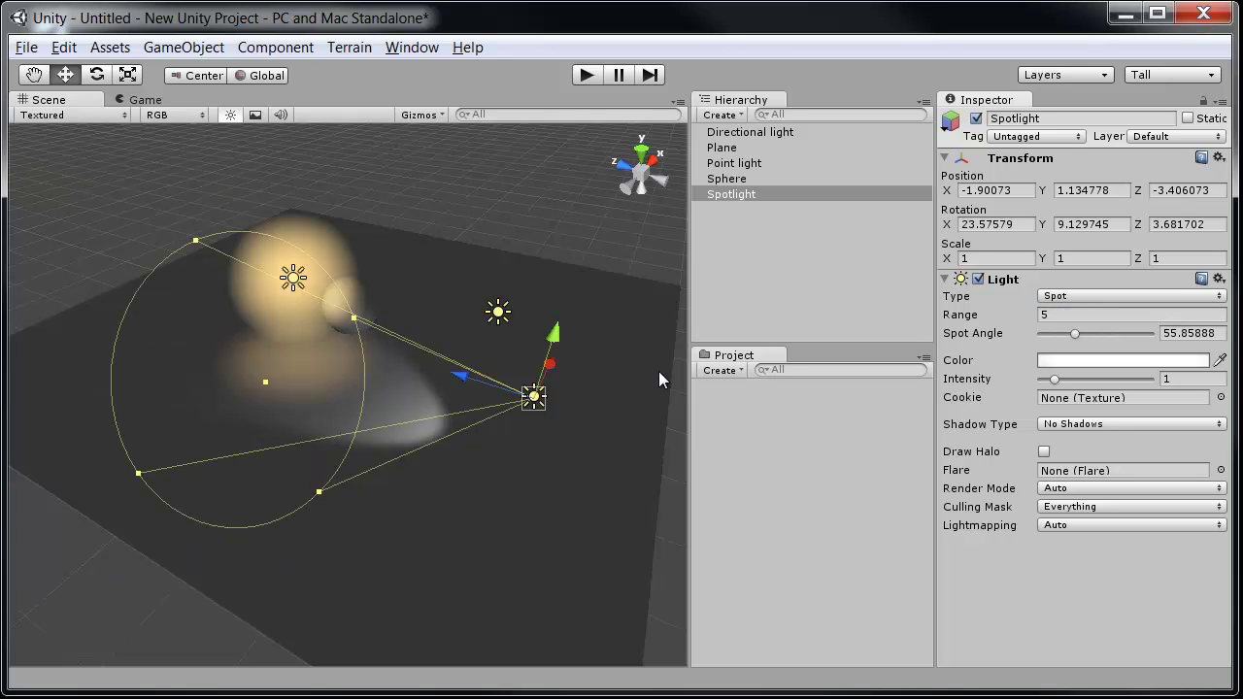
pyautogui.keyDown('alt'); pyautogui.moveTo(660, 379); pyautogui.dragTo(636, 330); pyautogui.keyUp('alt')
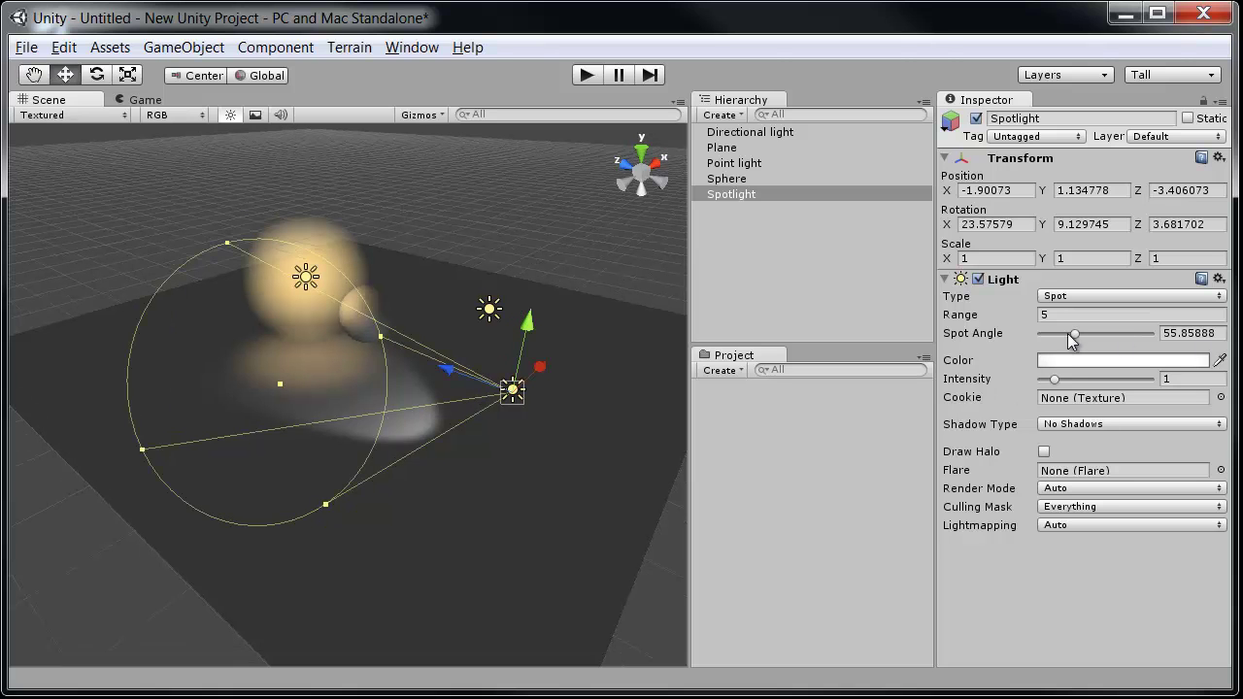
pyautogui.moveTo(1071, 337); pyautogui.dragTo(1085, 335)
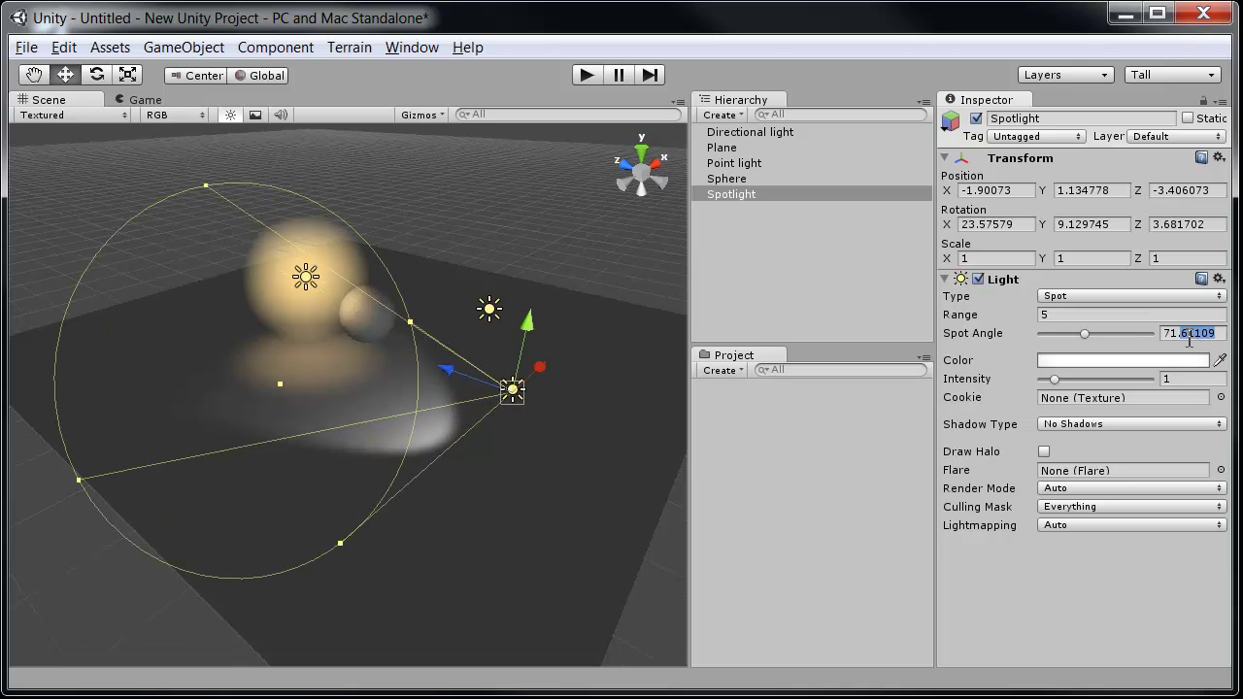
pyautogui.press('BackSpace')
pyautogui.press('BackSpace')
pyautogui.press('BackSpace')
pyautogui.press('BackSpace')
pyautogui.write('7')
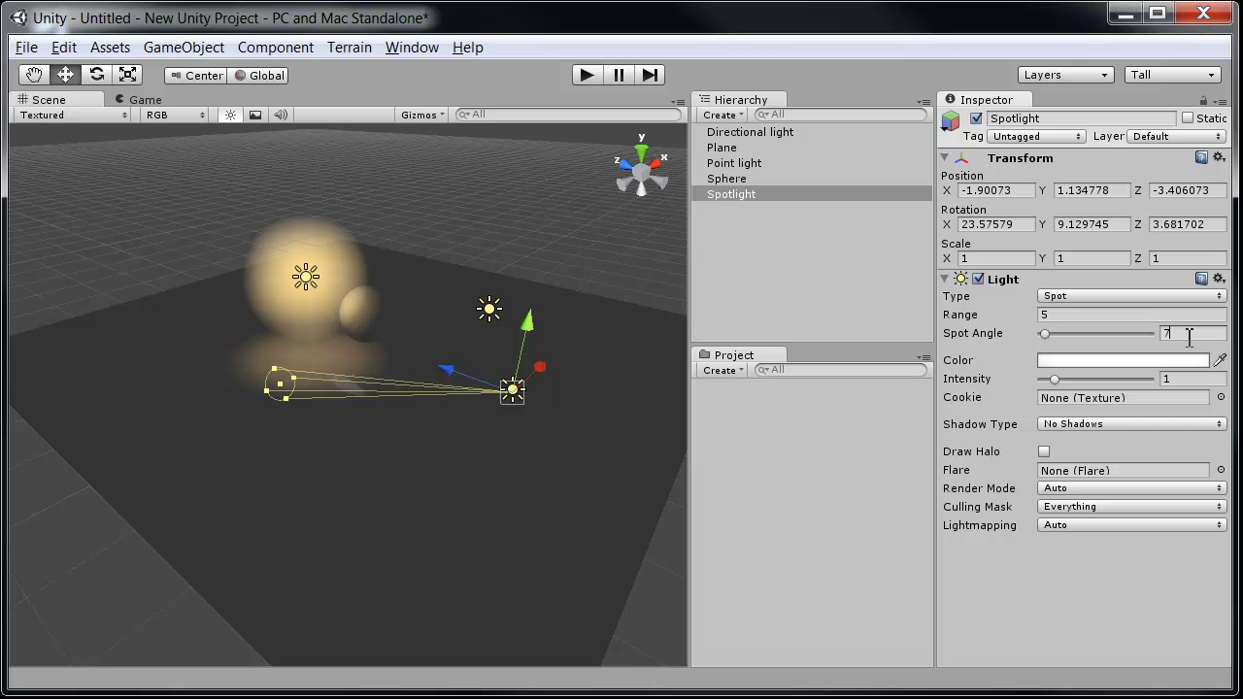
pyautogui.write('5.46')
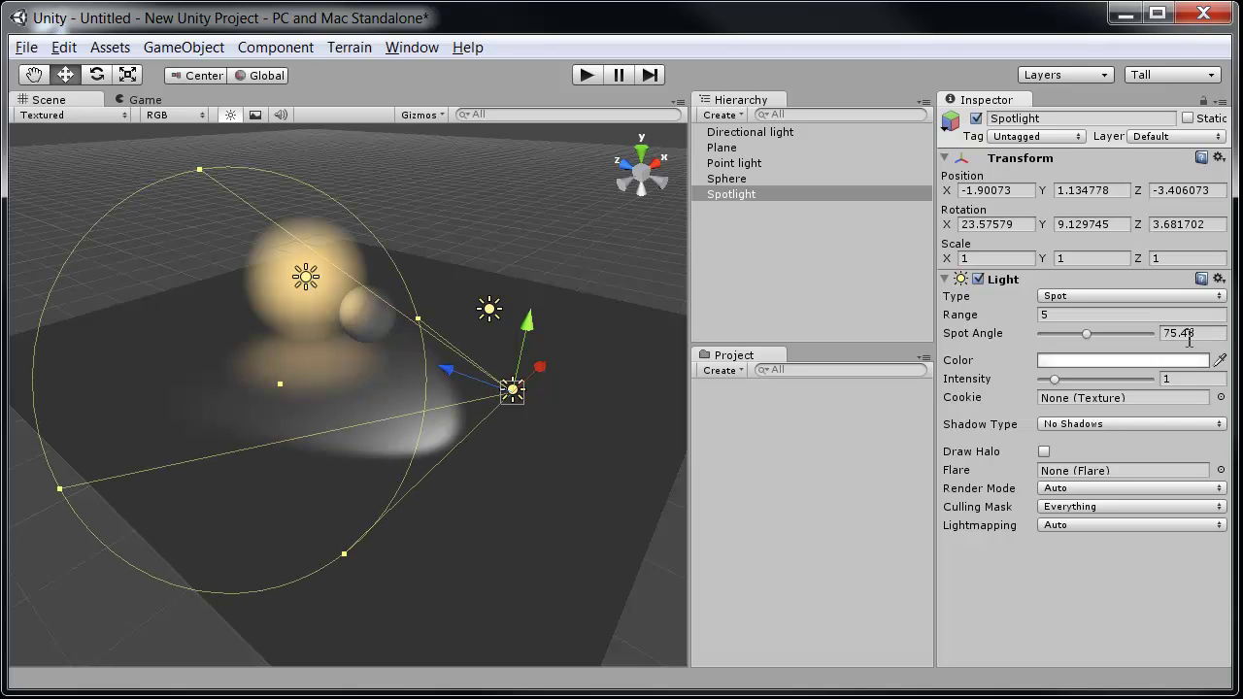
pyautogui.keyDown('alt'); pyautogui.moveTo(670, 442); pyautogui.dragTo(421, 397); pyautogui.keyUp('alt')
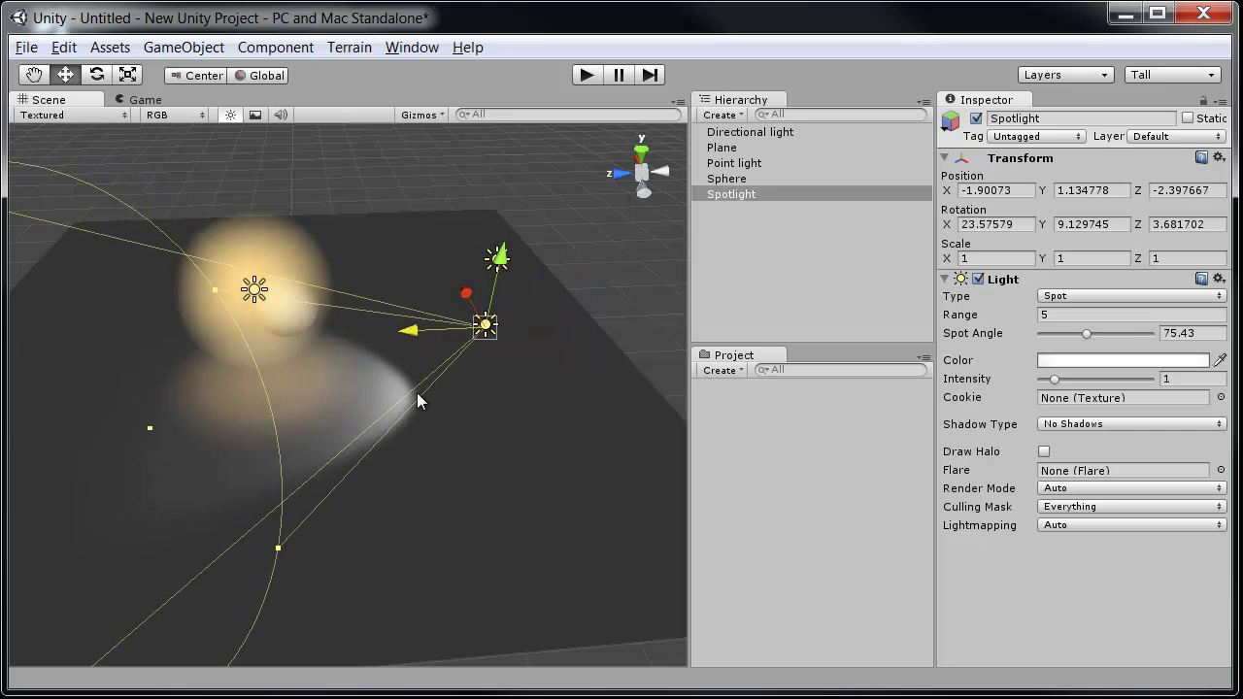
# Step: Change the spotlight's colour to a light green
pyautogui.click(1112, 362)
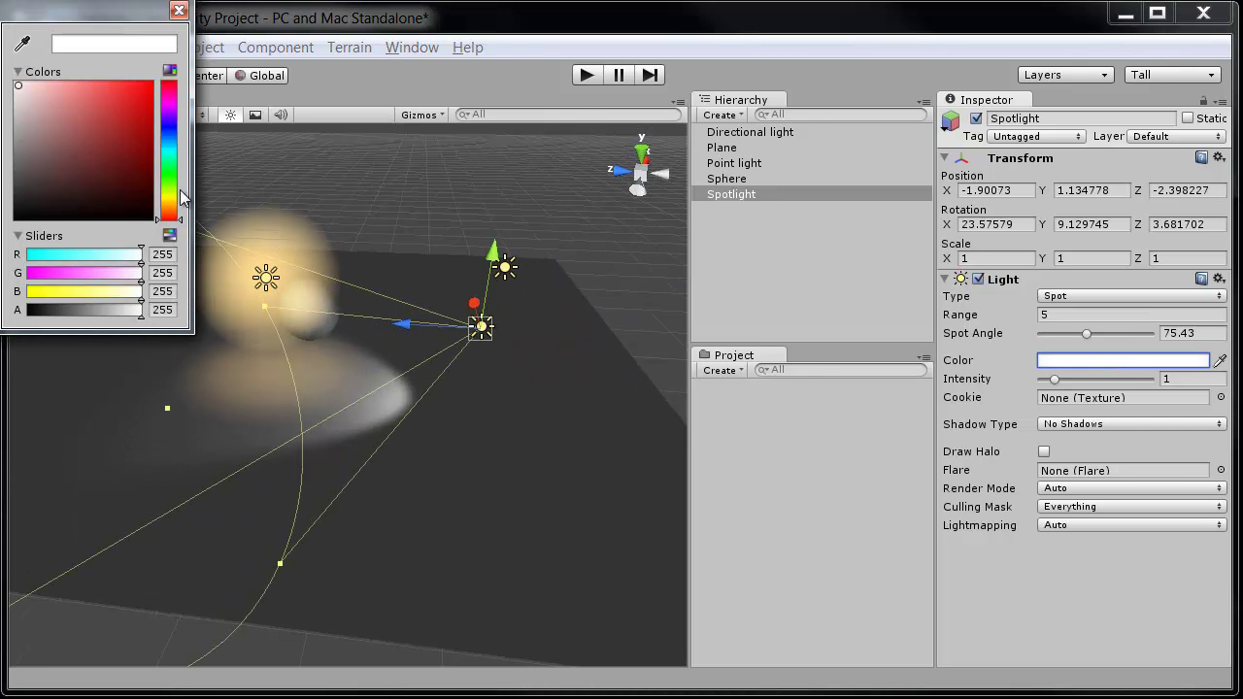
pyautogui.moveTo(174, 217); pyautogui.dragTo(175, 177)
pyautogui.moveTo(129, 136); pyautogui.dragTo(82, 123)
pyautogui.click(179, 11)
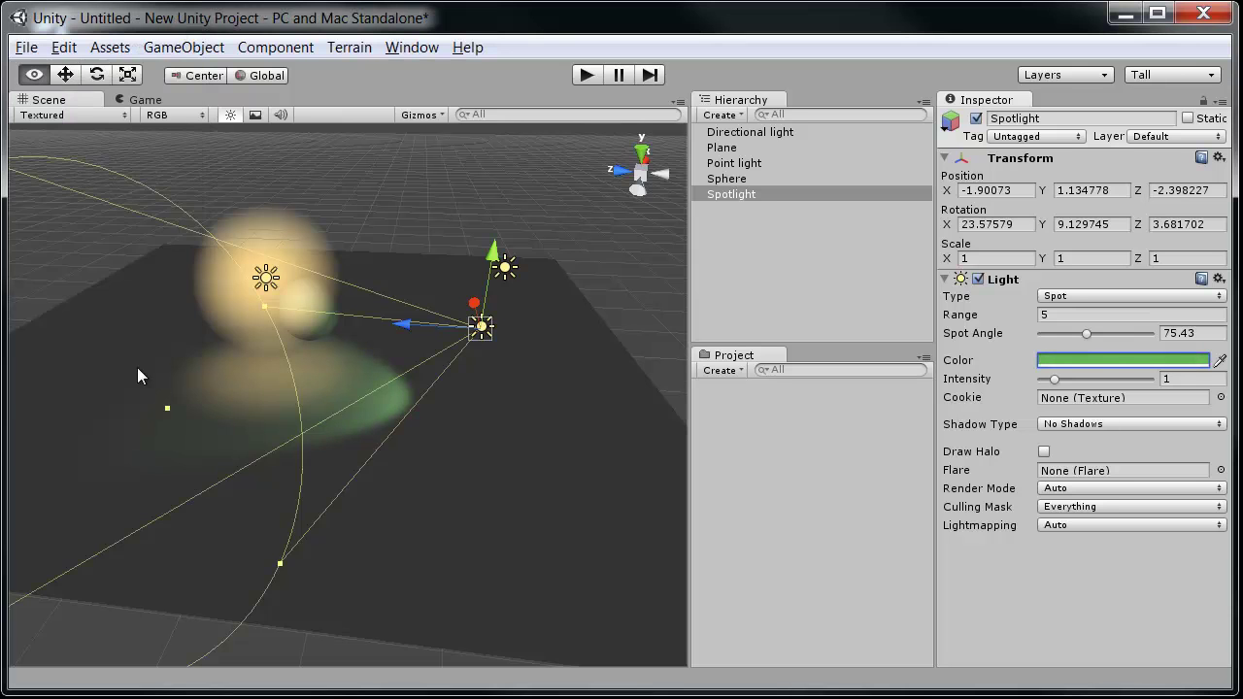
# Step: Raise the spotlight's Intensity to about 2.9
pyautogui.keyDown('alt'); pyautogui.moveTo(139, 369); pyautogui.dragTo(563, 459); pyautogui.keyUp('alt')
pyautogui.moveTo(1046, 387); pyautogui.dragTo(1083, 387)
pyautogui.keyDown('alt'); pyautogui.moveTo(631, 369); pyautogui.dragTo(811, 451); pyautogui.keyUp('alt')
# Step: Enable Draw Halo on the green spotlight and pull its Range in to about 4.15
pyautogui.click(1043, 452)
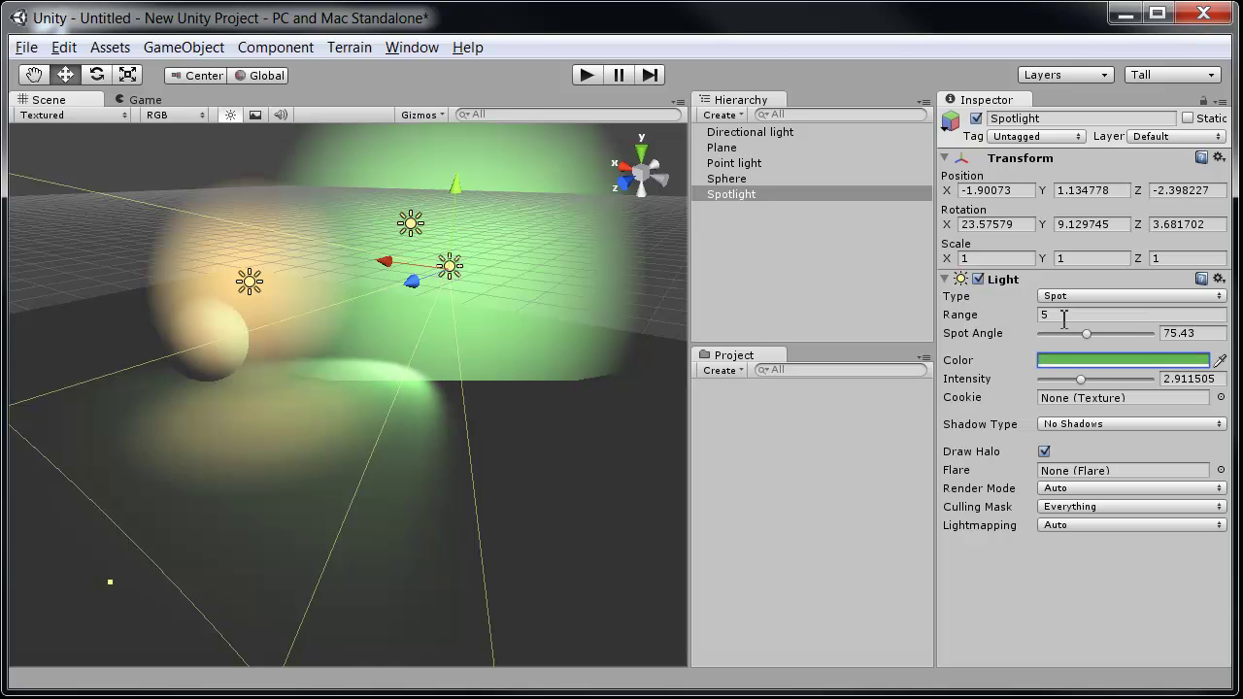
pyautogui.scroll(-3, 277, 413)
pyautogui.keyDown('alt'); pyautogui.moveTo(278, 414); pyautogui.dragTo(329, 436); pyautogui.keyUp('alt')
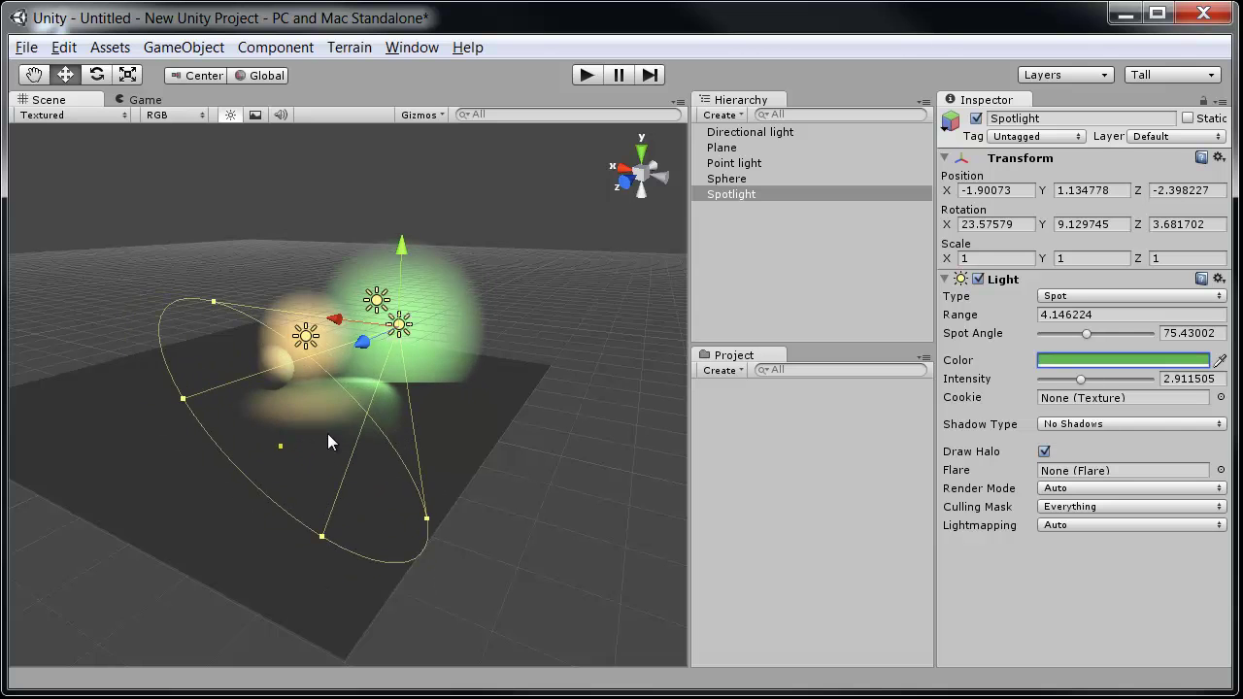
pyautogui.scroll(2, 393, 398)
pyautogui.keyDown('alt'); pyautogui.moveTo(392, 398); pyautogui.dragTo(103, 506); pyautogui.keyUp('alt')
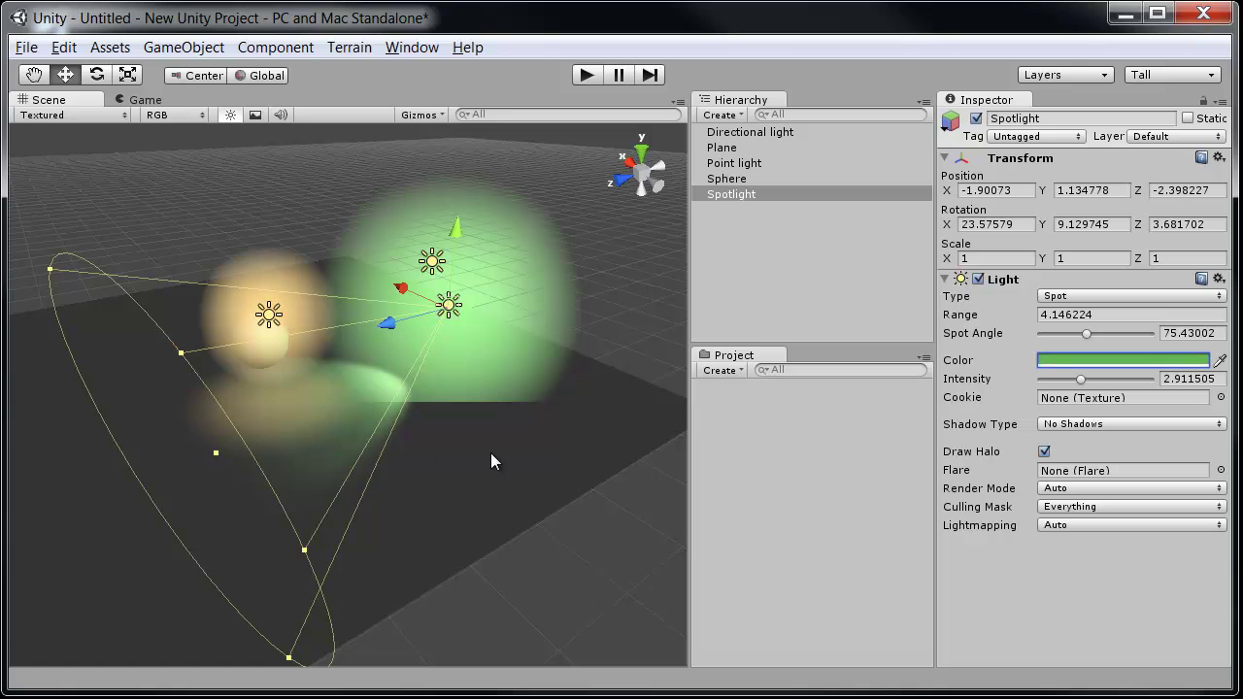
pyautogui.keyDown('alt'); pyautogui.moveTo(490, 454); pyautogui.dragTo(561, 458); pyautogui.keyUp('alt')
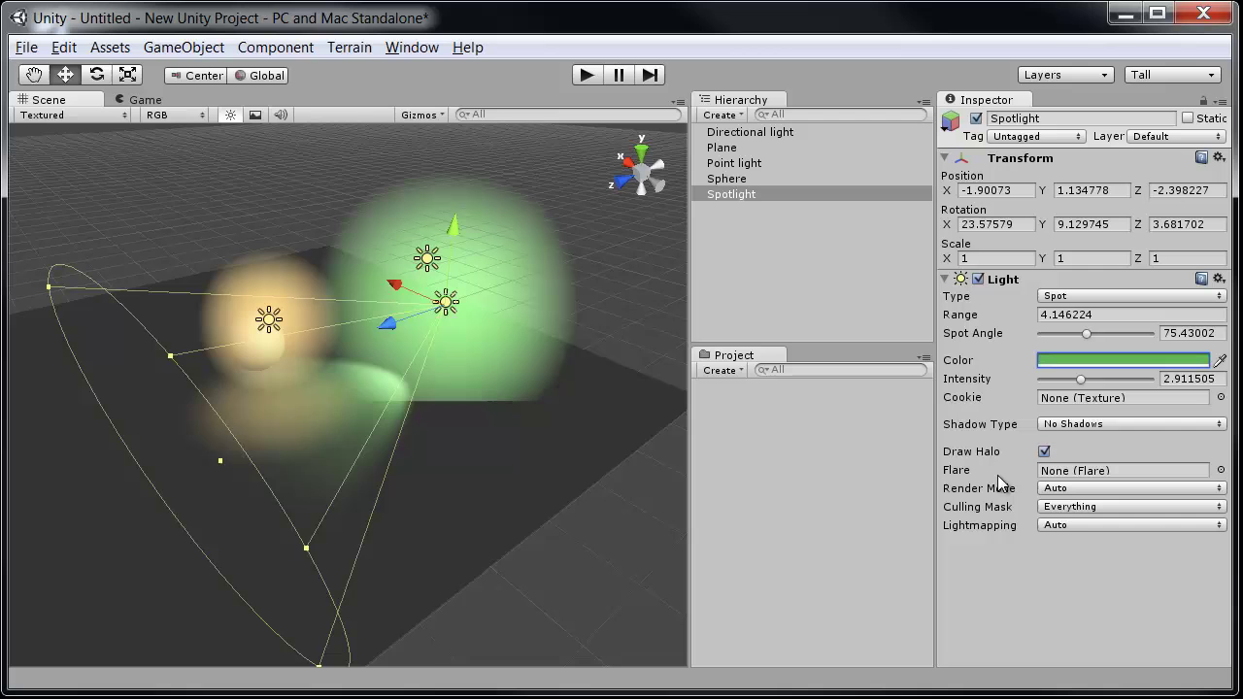